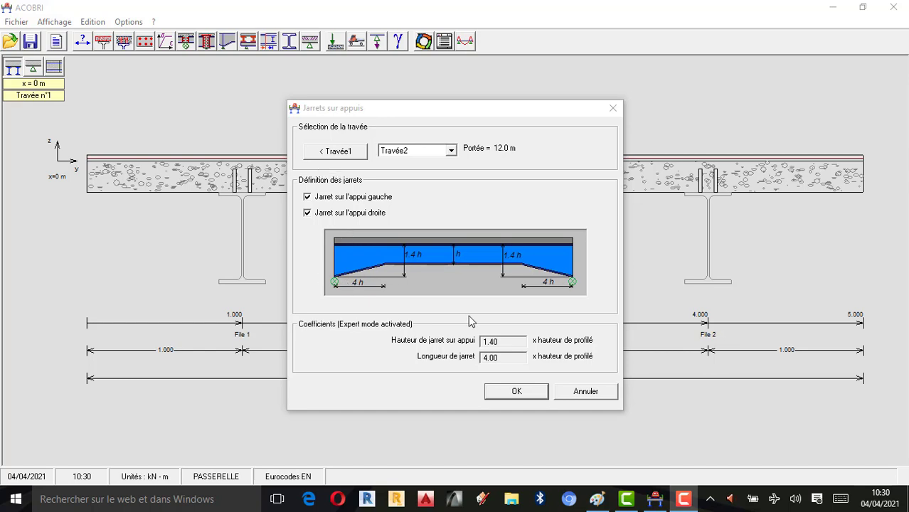
Confirm the haunch definition for Travée2 with haunches at both the left and right supports.
{"action": "left_click", "coordinate": [529, 393]}
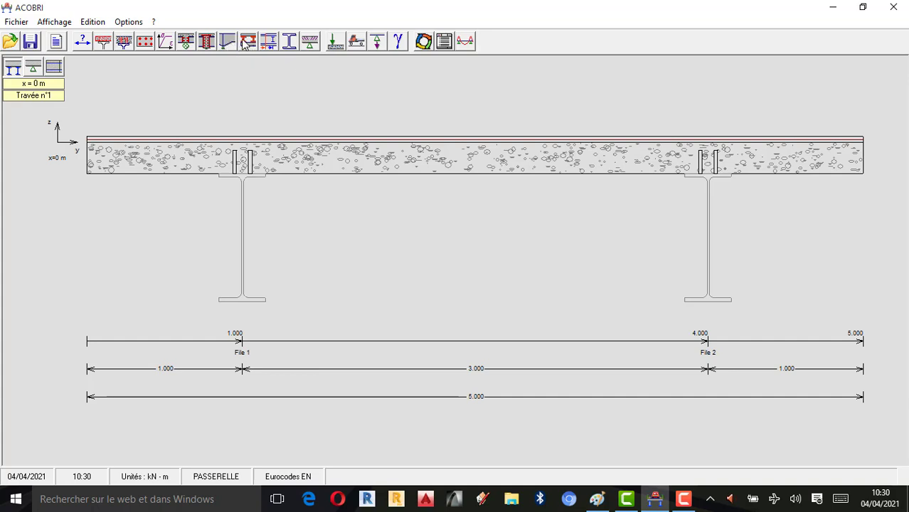
{"action": "left_click", "coordinate": [684, 500]}
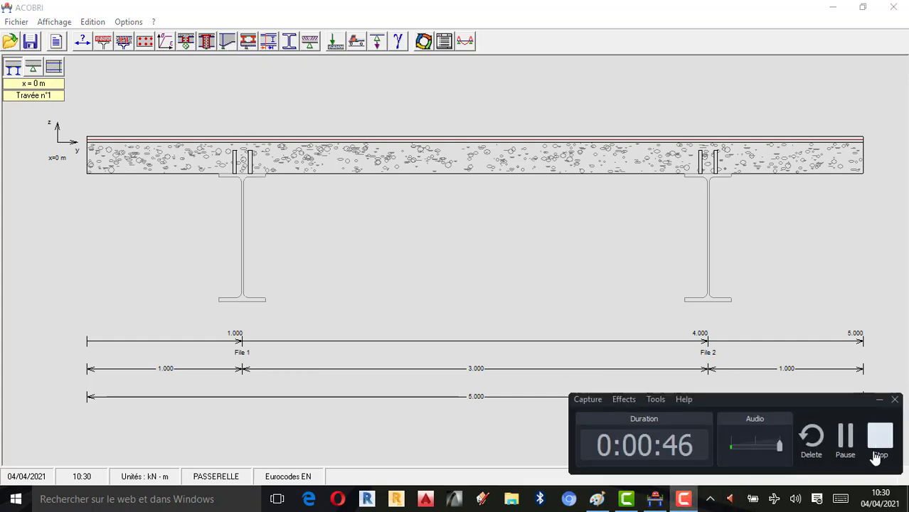
Define the girders at the first abutment (Première culée) as resting directly on the support and confirm the support beam settings.
{"action": "left_click", "coordinate": [249, 41]}
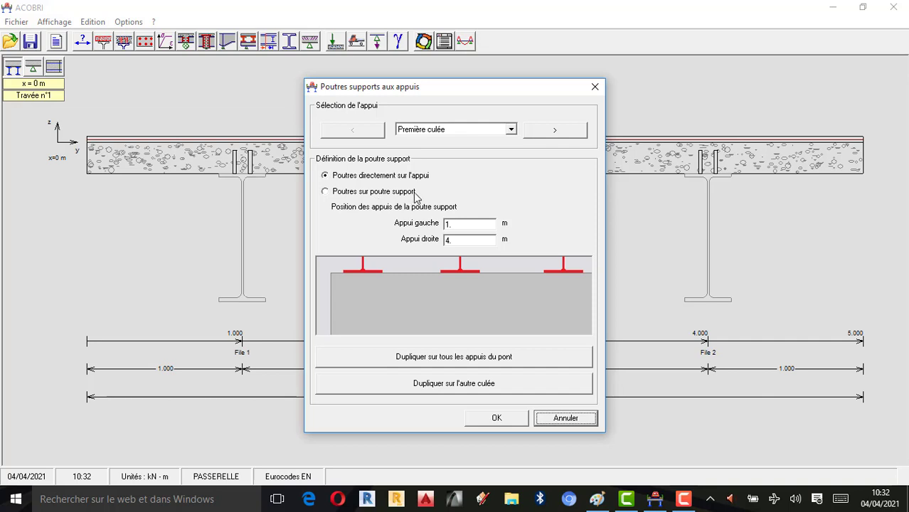
{"action": "left_click", "coordinate": [325, 192]}
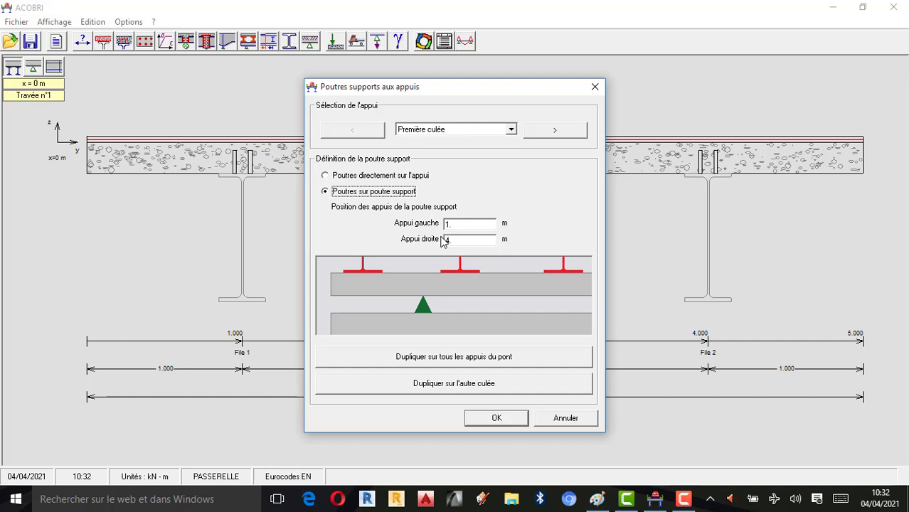
{"action": "left_click", "coordinate": [325, 176]}
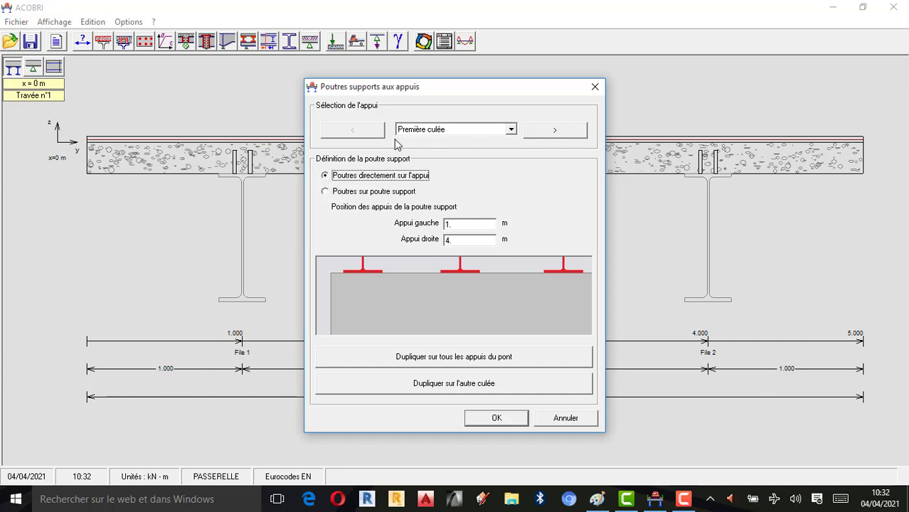
{"action": "left_click", "coordinate": [511, 130]}
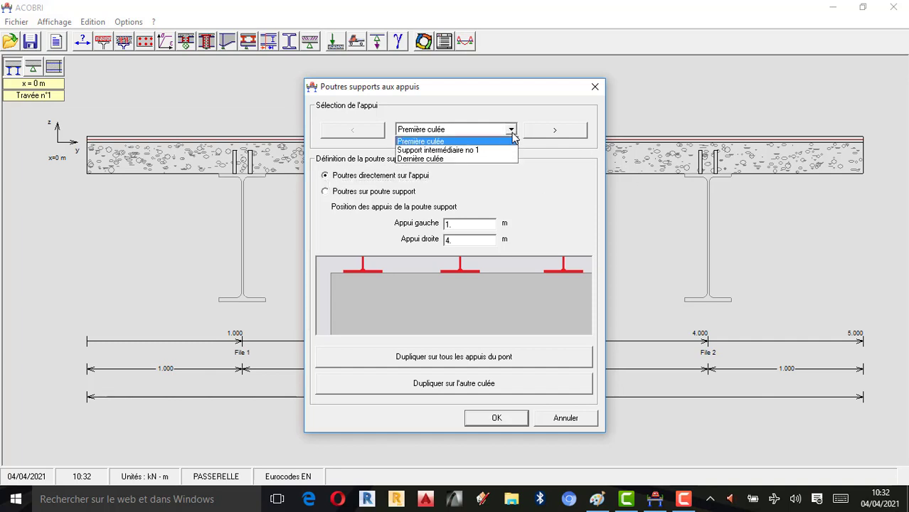
{"action": "left_click", "coordinate": [511, 130]}
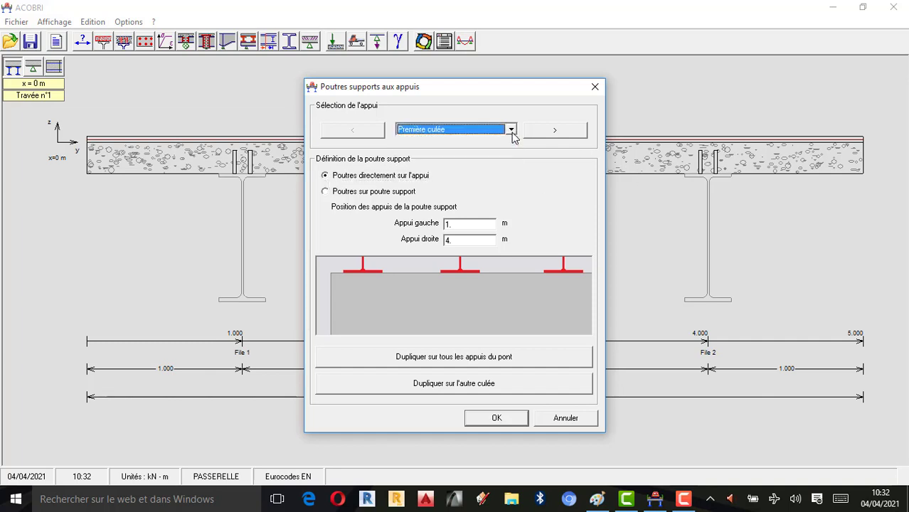
{"action": "left_click", "coordinate": [496, 418]}
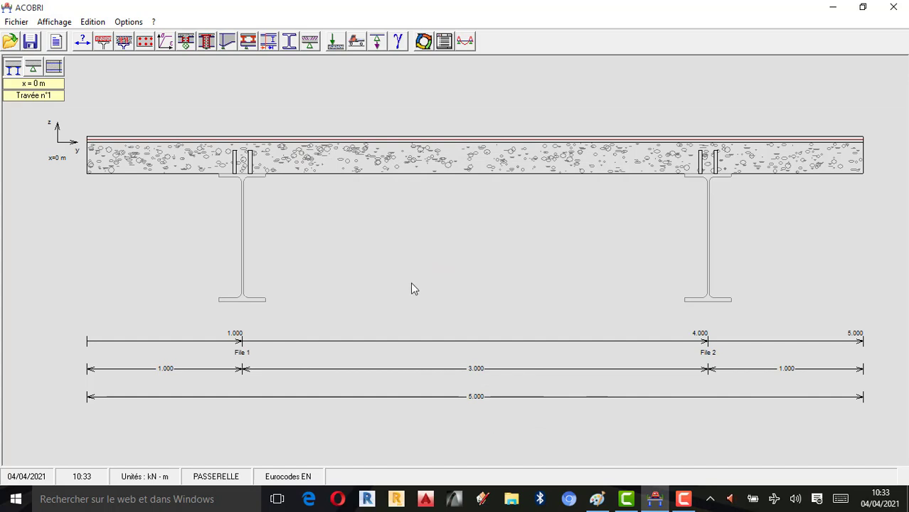
Make the cross-beams act as lateral-torsional buckling restraint, with no section changes in either span, and confirm.
{"action": "left_click", "coordinate": [268, 43]}
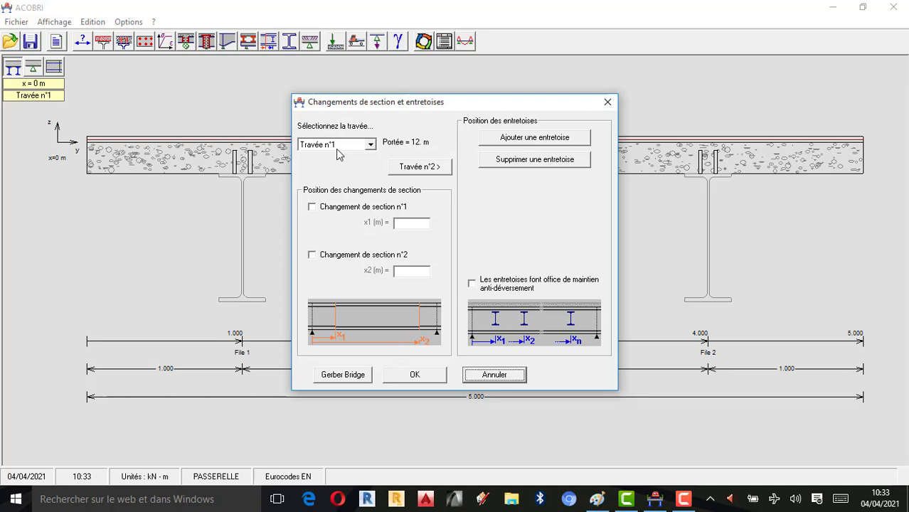
{"action": "left_click", "coordinate": [472, 285]}
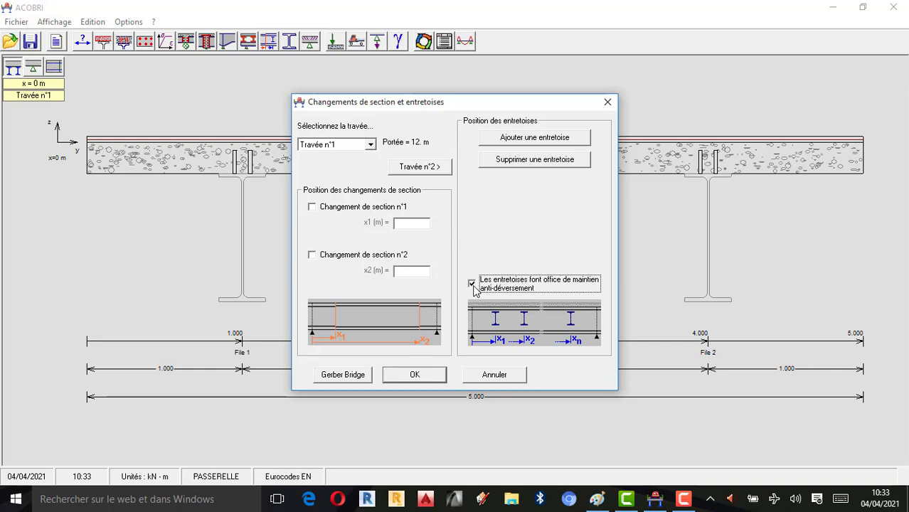
{"action": "left_click", "coordinate": [473, 285]}
{"action": "left_click", "coordinate": [473, 284]}
{"action": "left_click", "coordinate": [313, 208]}
{"action": "left_click", "coordinate": [315, 209]}
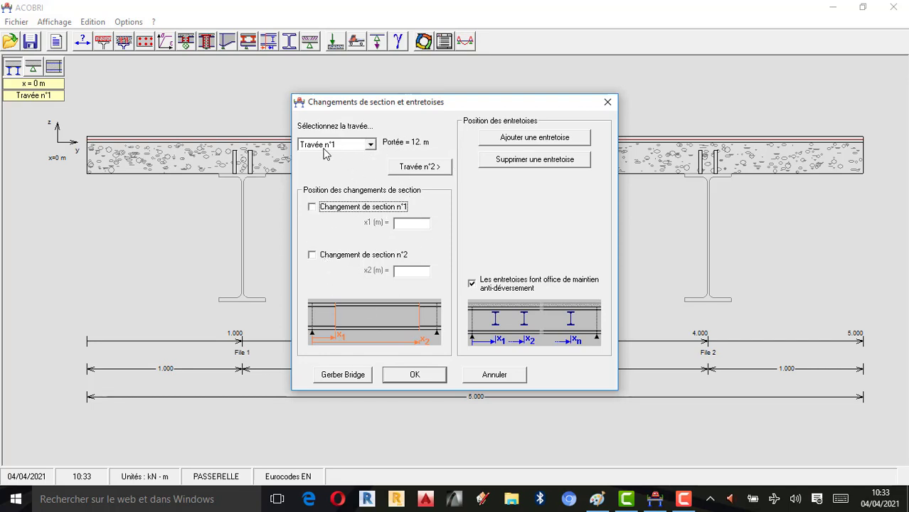
{"action": "left_click", "coordinate": [418, 167]}
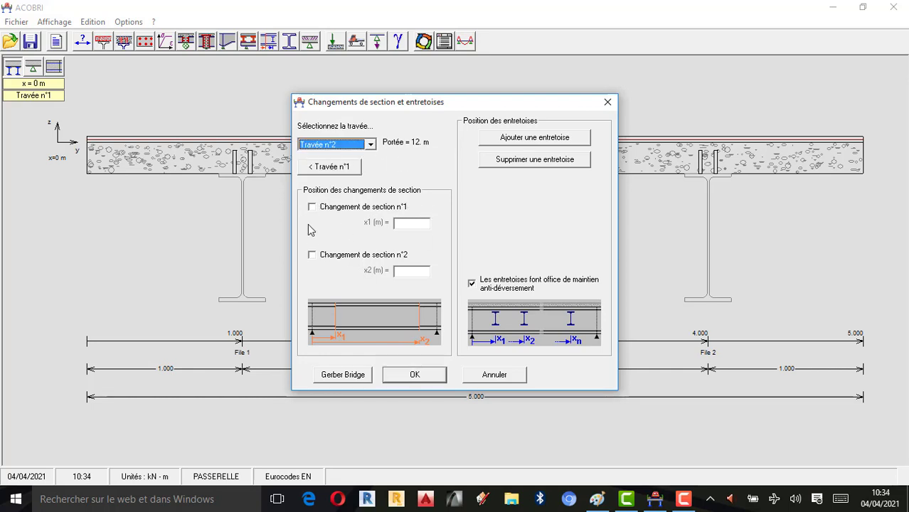
{"action": "left_click", "coordinate": [320, 168]}
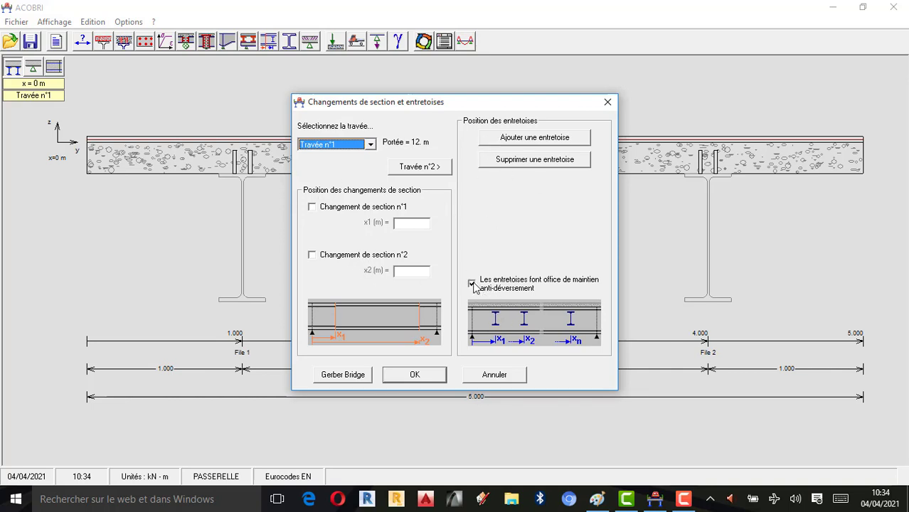
{"action": "left_click", "coordinate": [411, 375]}
Assign the HE 550 B profile from the HE+HL range to the girders of span 1.
{"action": "left_click", "coordinate": [290, 41]}
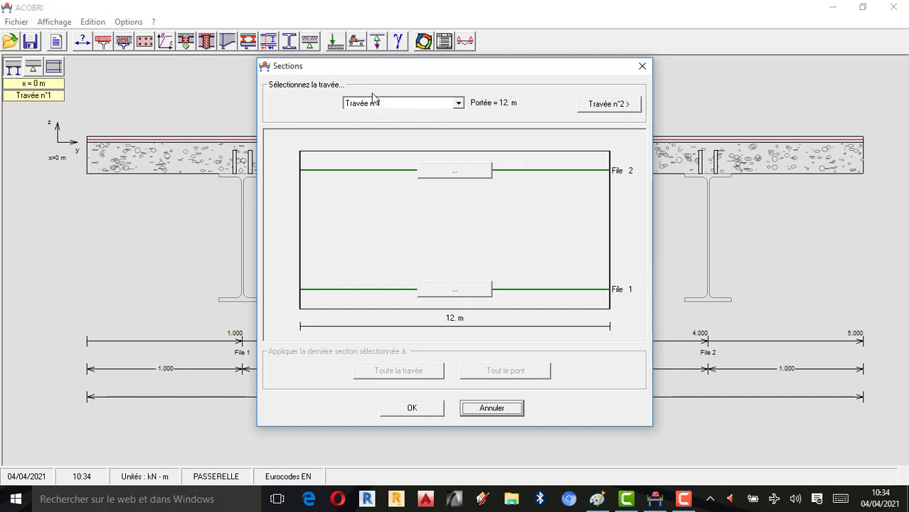
{"action": "left_click", "coordinate": [457, 172]}
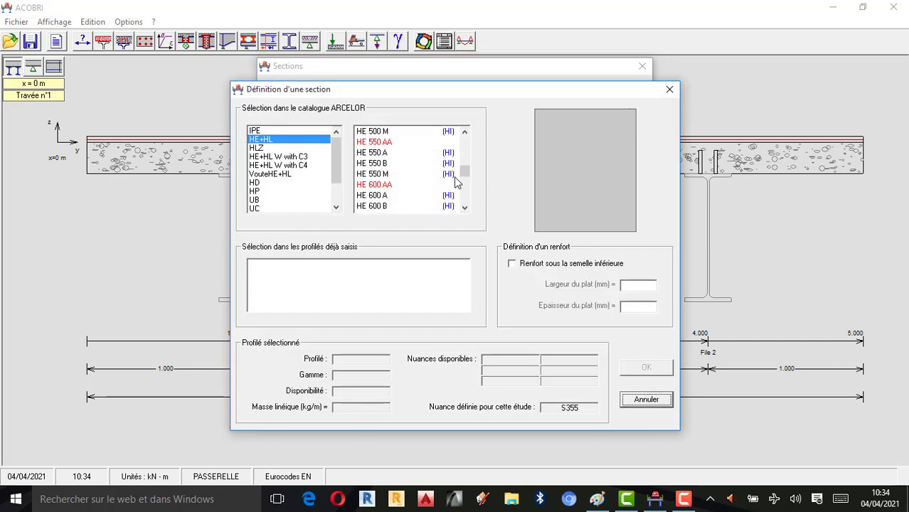
{"action": "left_click", "coordinate": [380, 143]}
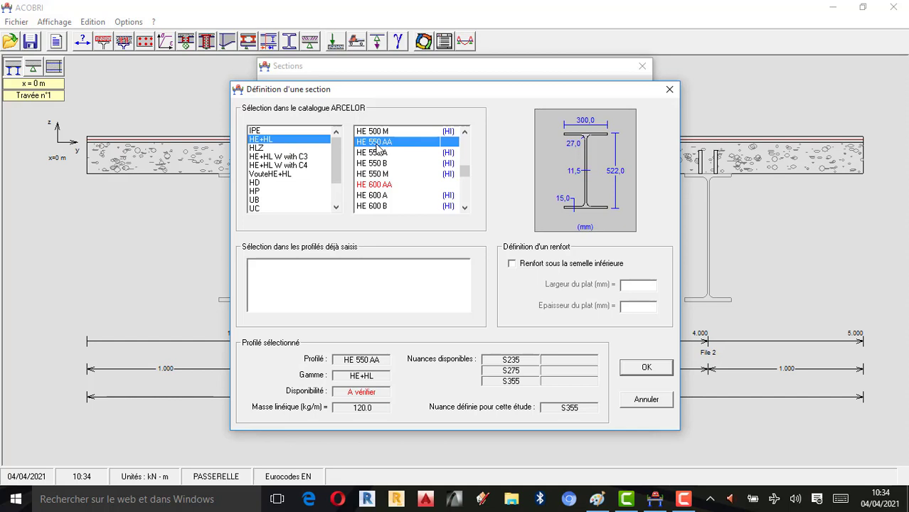
{"action": "left_click", "coordinate": [375, 185]}
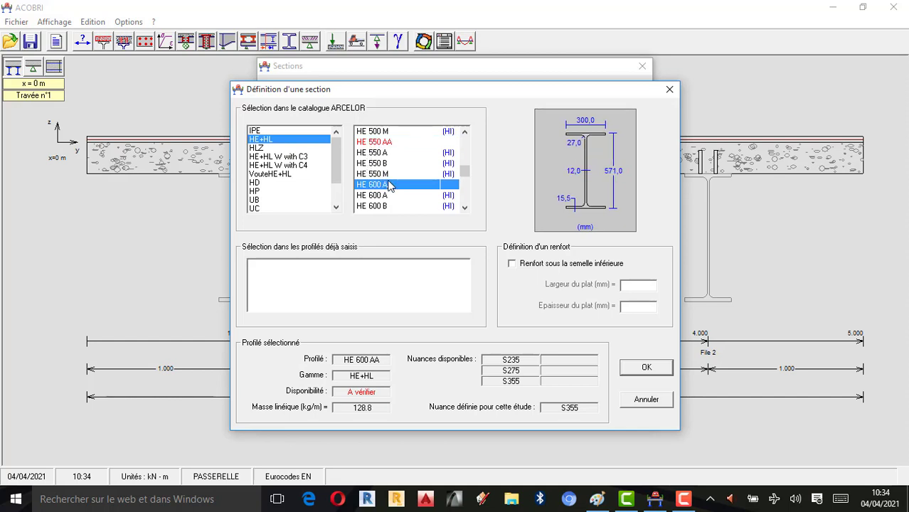
{"action": "left_click", "coordinate": [375, 133]}
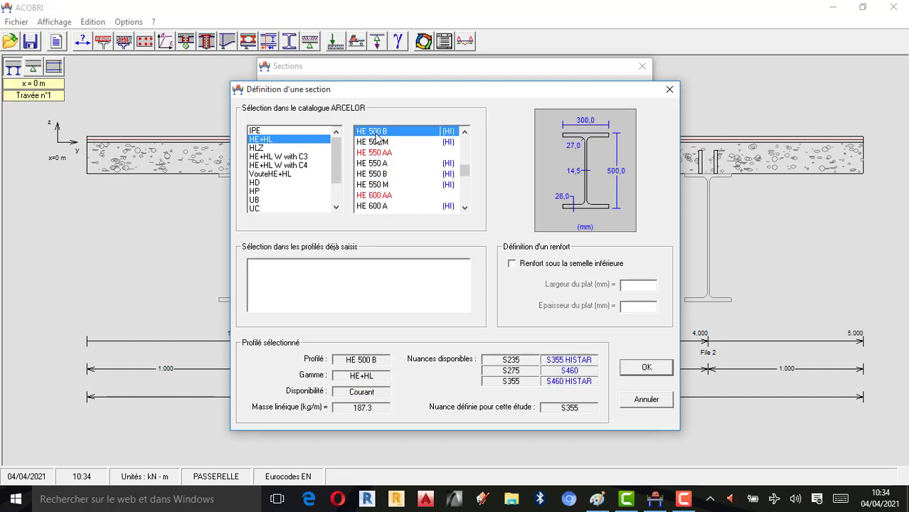
{"action": "left_click", "coordinate": [377, 174]}
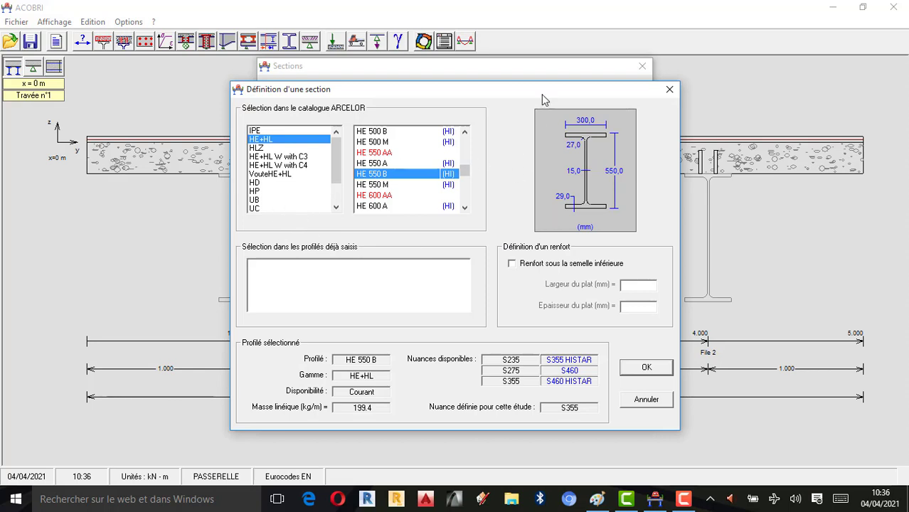
{"action": "left_click", "coordinate": [647, 369]}
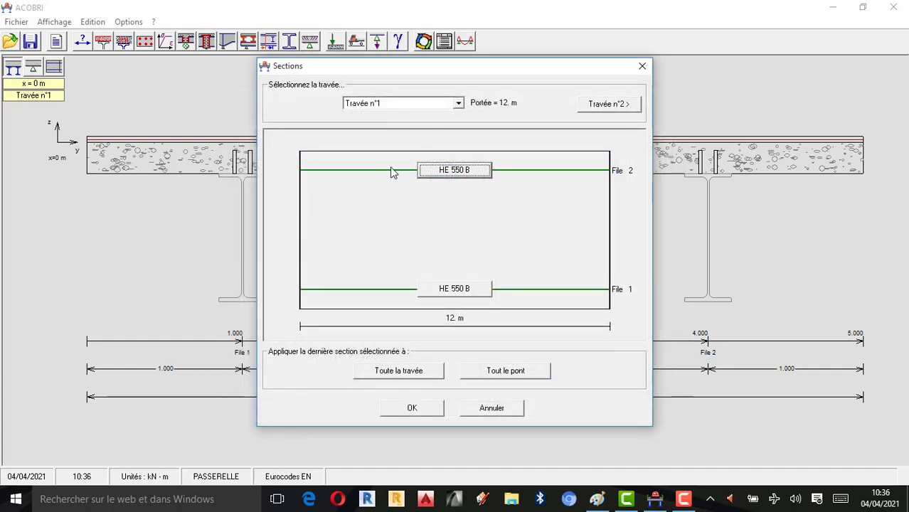
Assign the HE 550 B profile to the girders of span 2 and confirm the bridge's section definitions.
{"action": "left_click", "coordinate": [609, 104]}
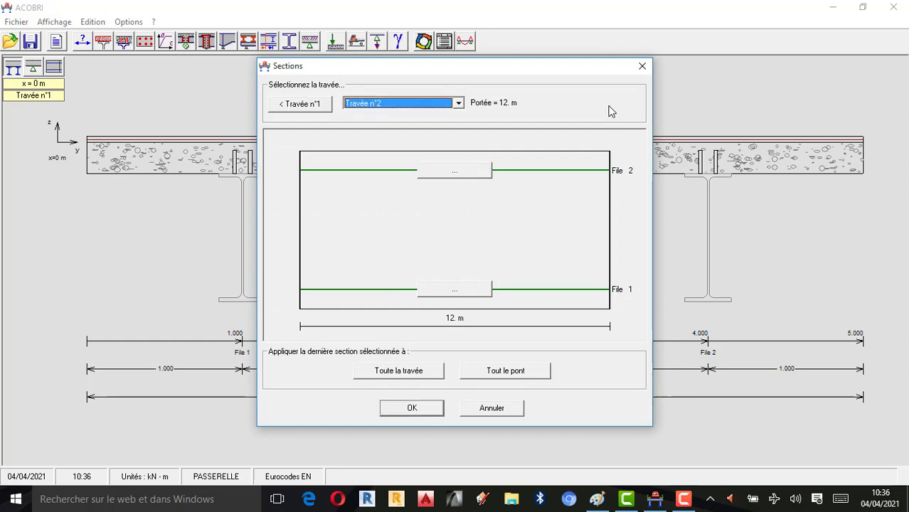
{"action": "left_click", "coordinate": [460, 172]}
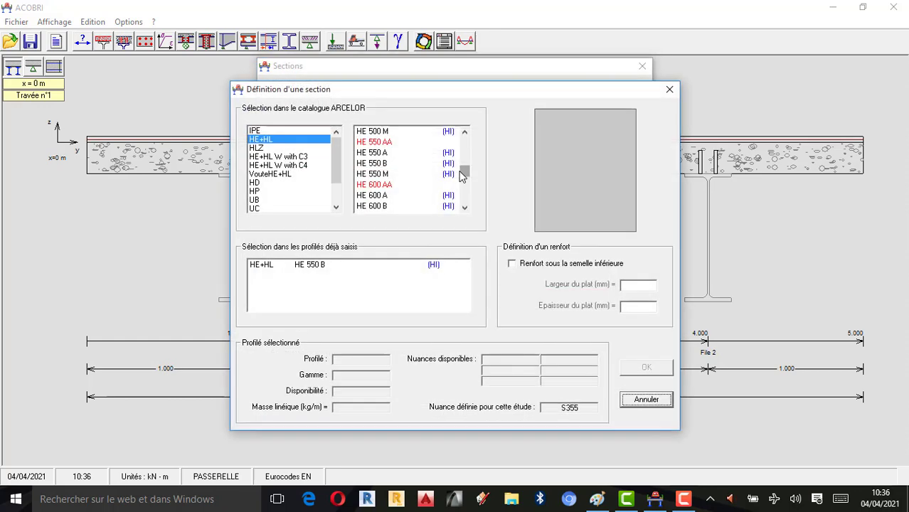
{"action": "left_click", "coordinate": [363, 164]}
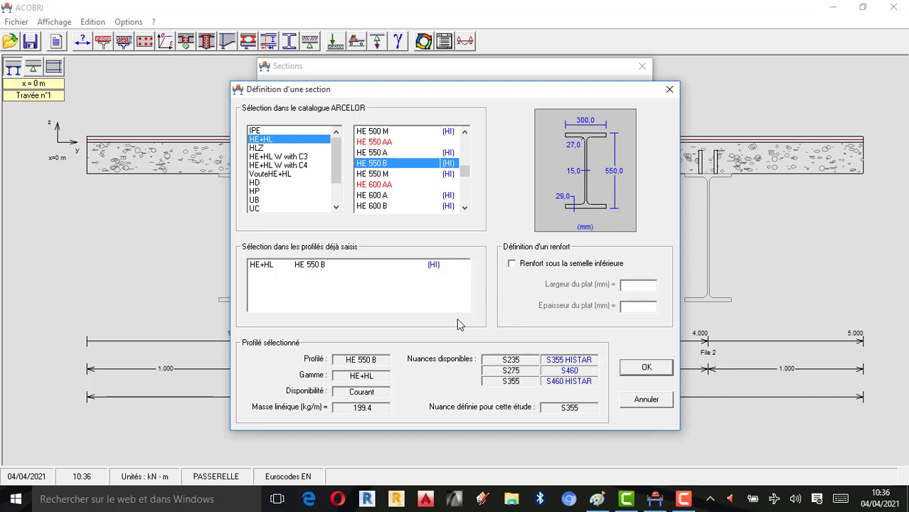
{"action": "left_click", "coordinate": [648, 367]}
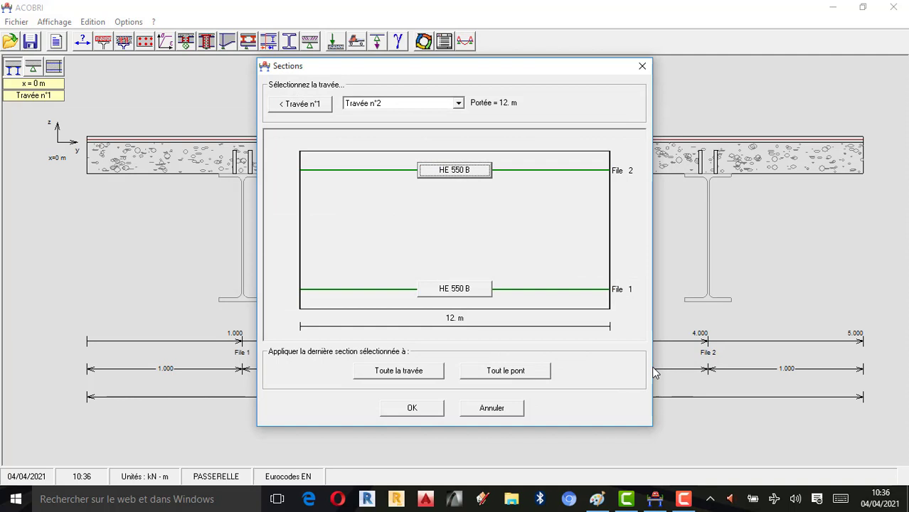
{"action": "left_click", "coordinate": [412, 408]}
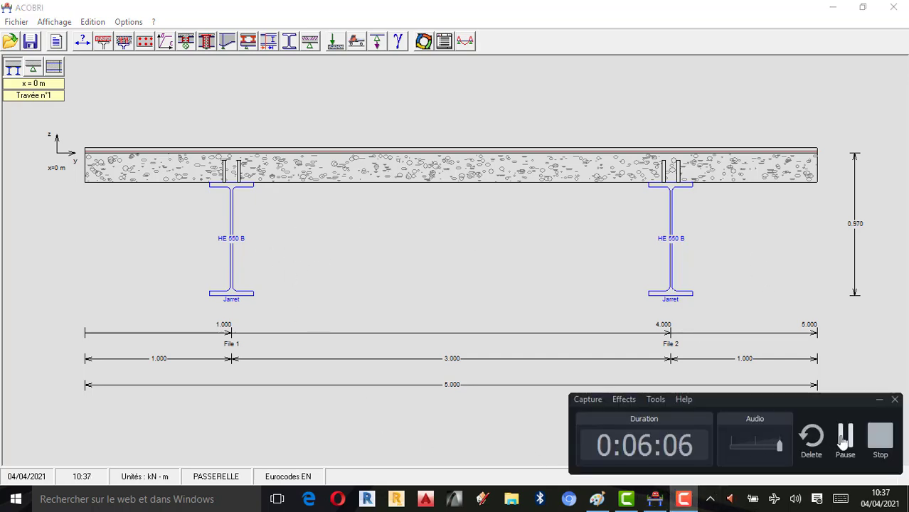
Accept cracked zone lengths of 15 % on both sides of support line 1.
{"action": "left_click", "coordinate": [311, 43]}
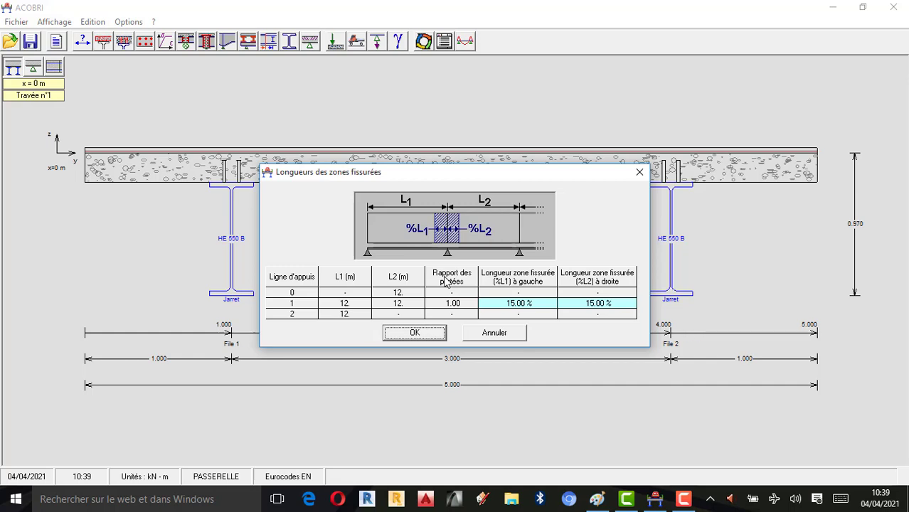
{"action": "left_click", "coordinate": [415, 333]}
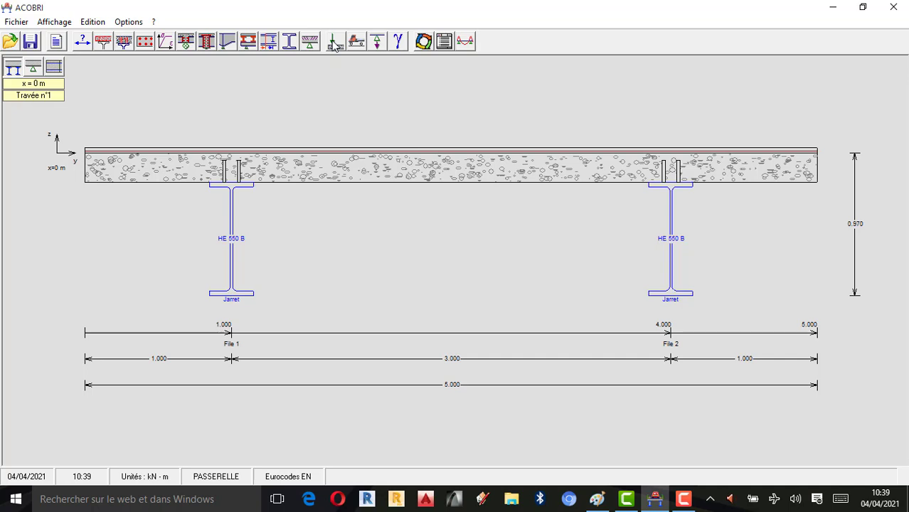
Check the superstructure and equipment permanent loads and accept their default values.
{"action": "left_click", "coordinate": [334, 43]}
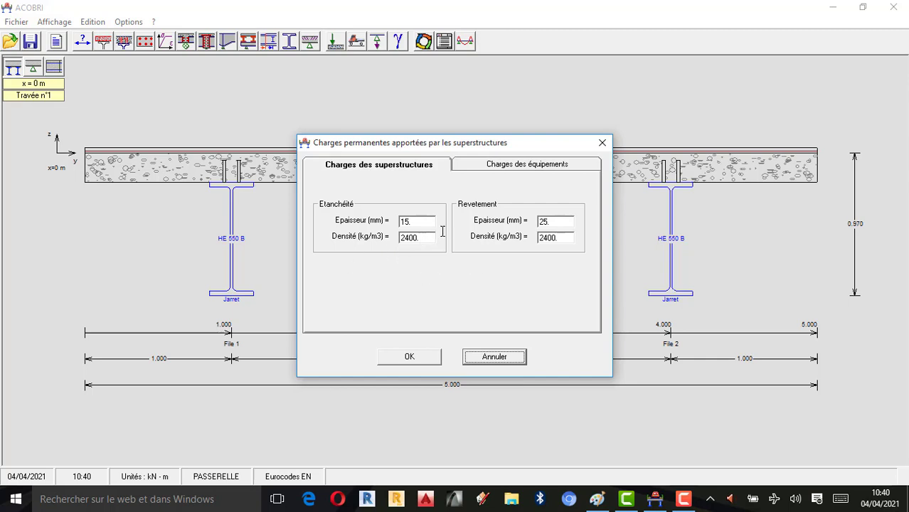
{"action": "left_click", "coordinate": [517, 169]}
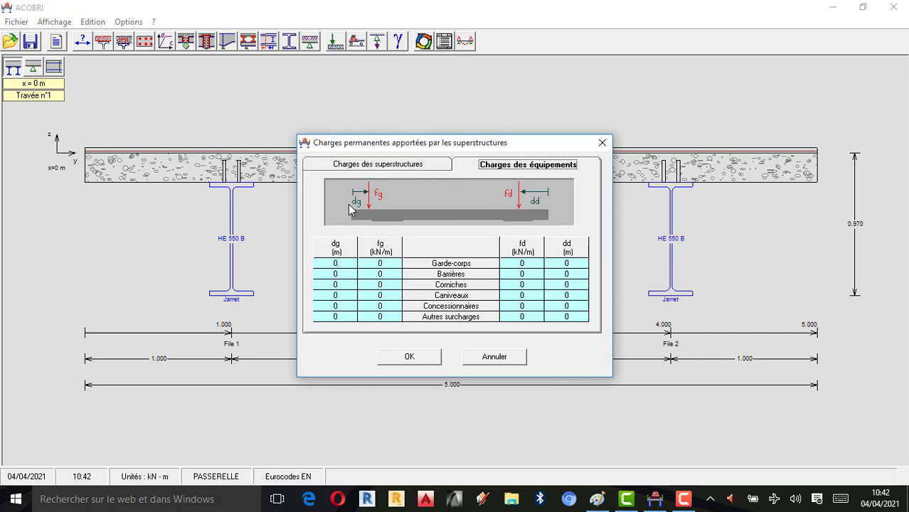
{"action": "left_click", "coordinate": [410, 358]}
{"action": "left_click", "coordinate": [409, 359]}
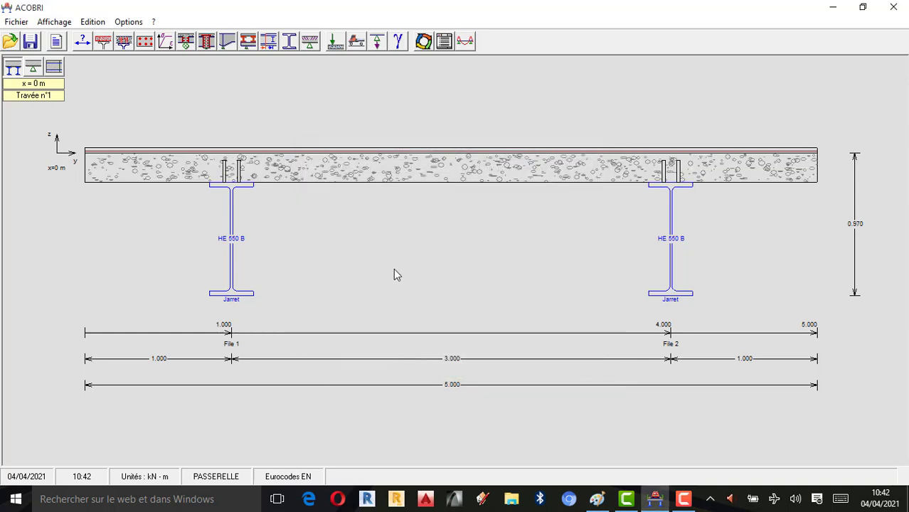
Review the footbridge's accidental traffic, service vehicle and distributed load options.
{"action": "left_click", "coordinate": [360, 44]}
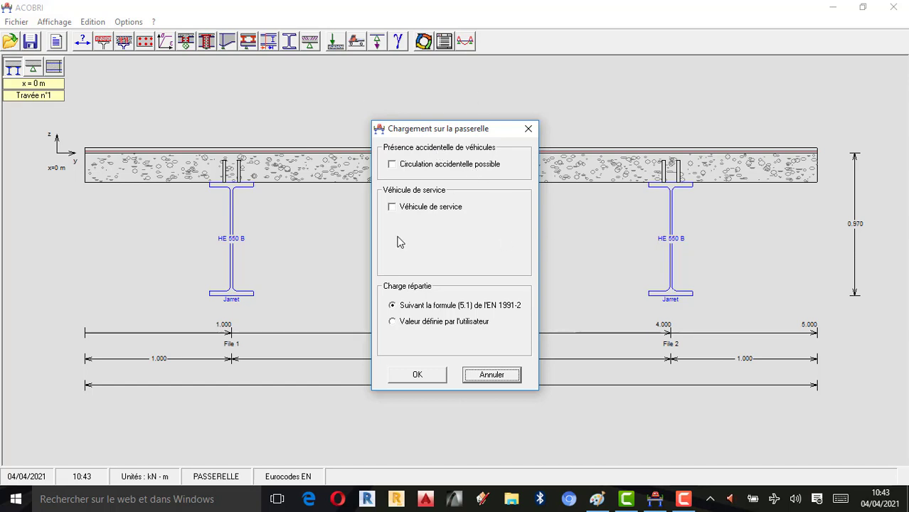
{"action": "left_click", "coordinate": [527, 131]}
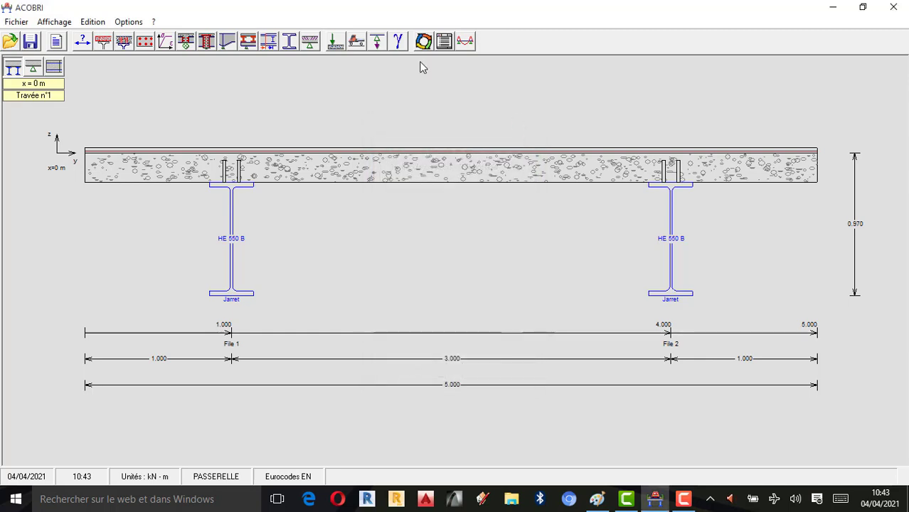
Accept zero level differences and settlements for all support lines.
{"action": "left_click", "coordinate": [375, 44]}
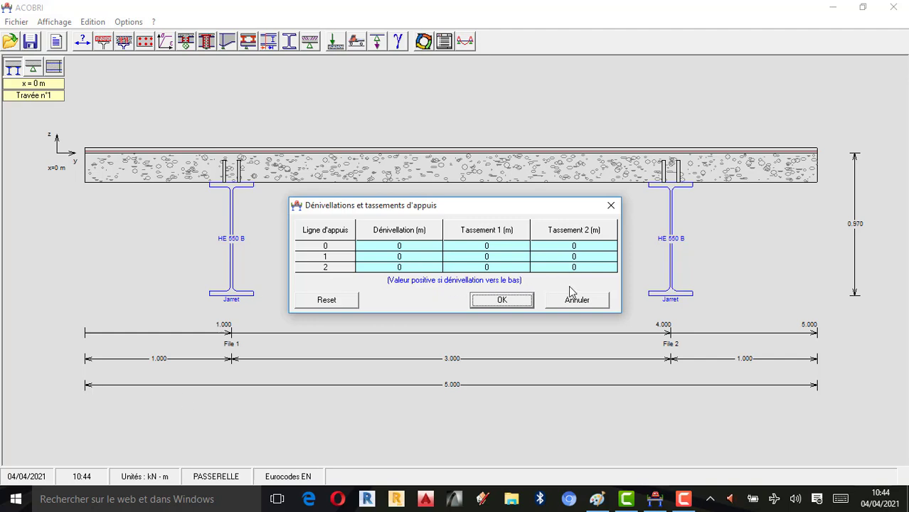
{"action": "left_click", "coordinate": [518, 301]}
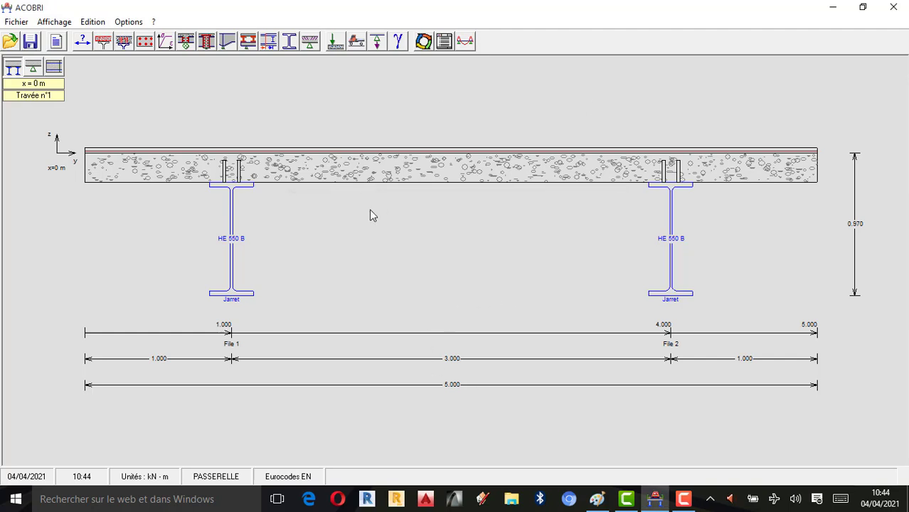
Check the superstructure load increase and reduction coefficients and accept 1.20/0.80 for waterproofing and 1.40/0.80 for surfacing.
{"action": "left_click", "coordinate": [400, 42]}
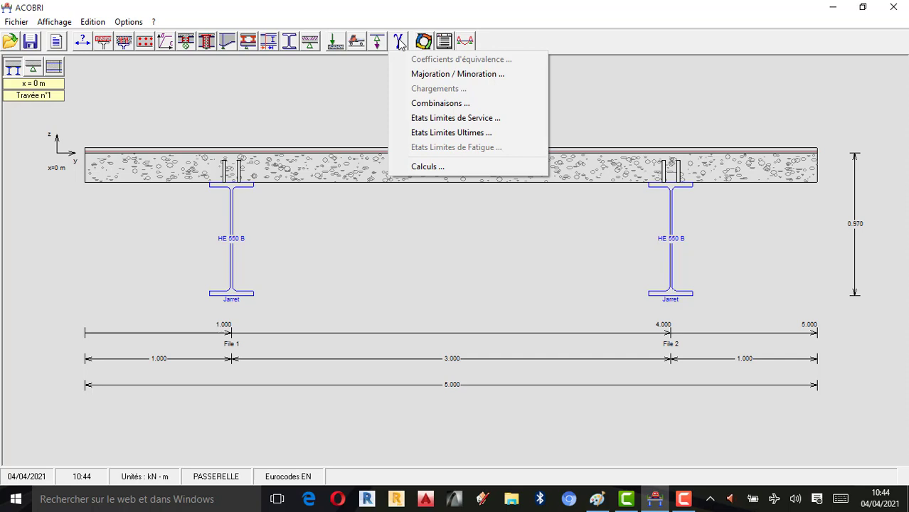
{"action": "left_click", "coordinate": [437, 77]}
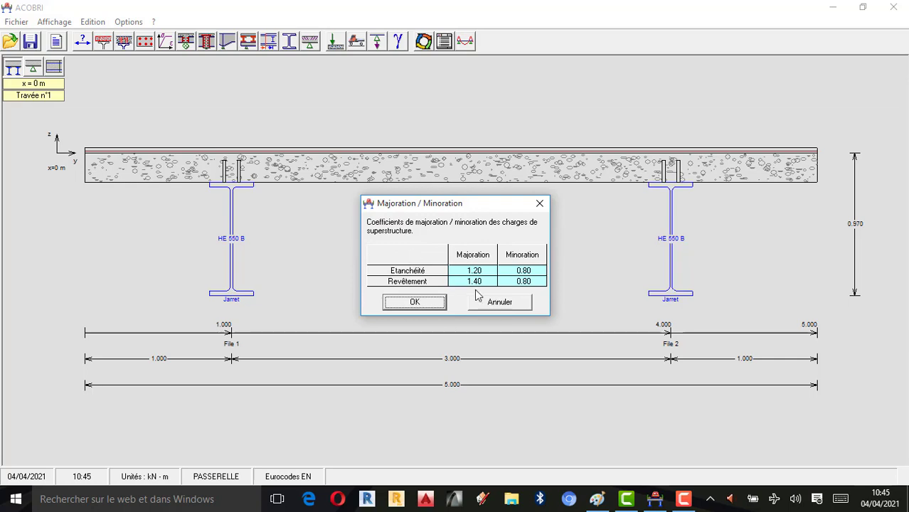
{"action": "left_click", "coordinate": [414, 303]}
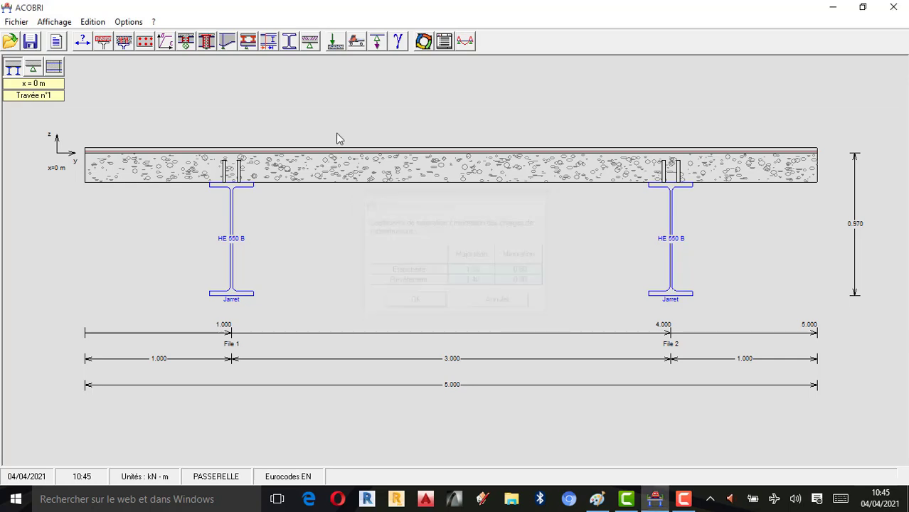
{"action": "left_click", "coordinate": [687, 504]}
{"action": "left_click", "coordinate": [884, 404]}
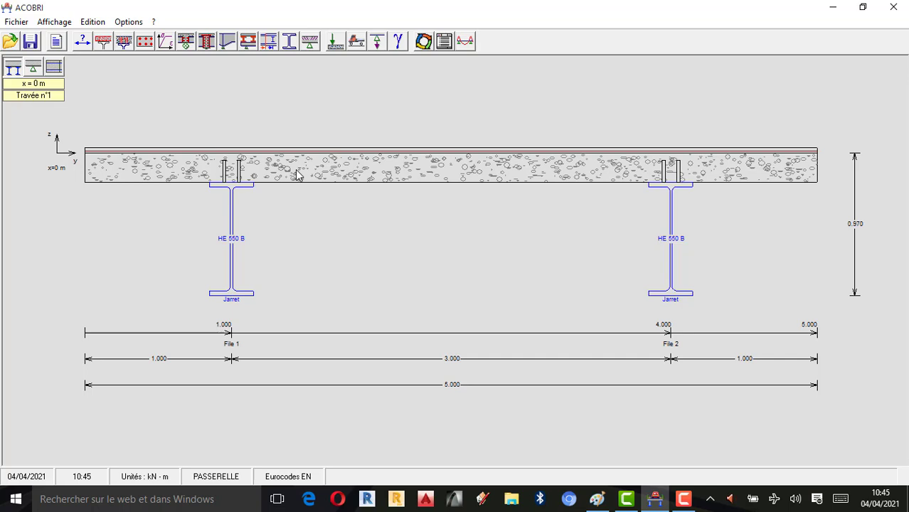
Save the project on the desktop as an APM file named "Etude d'une Passerelle sur Acobri".
{"action": "left_click", "coordinate": [17, 22]}
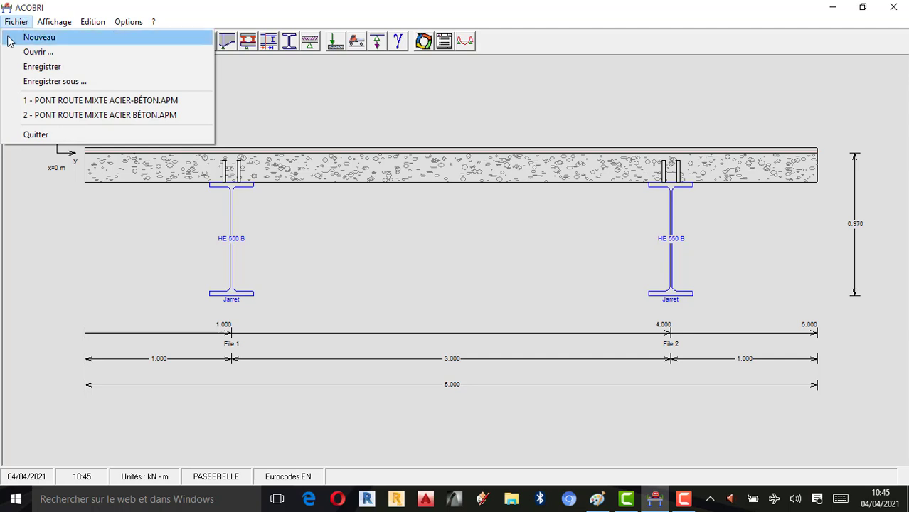
{"action": "left_click", "coordinate": [60, 82]}
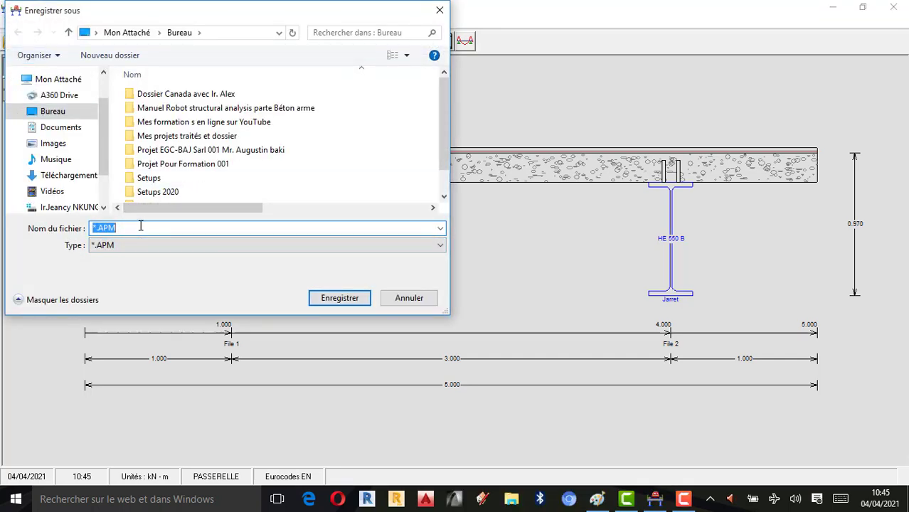
{"action": "type", "text": "Pa"}
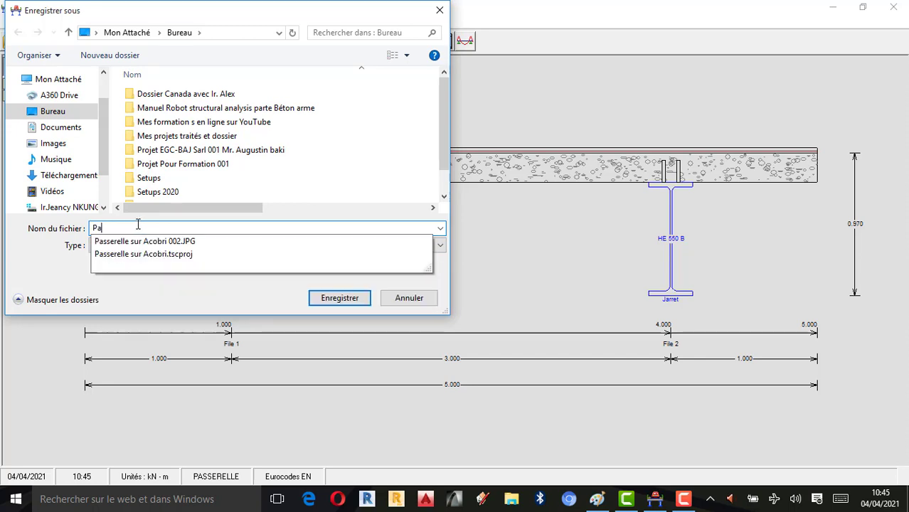
{"action": "left_click", "coordinate": [145, 241]}
{"action": "left_click", "coordinate": [200, 228]}
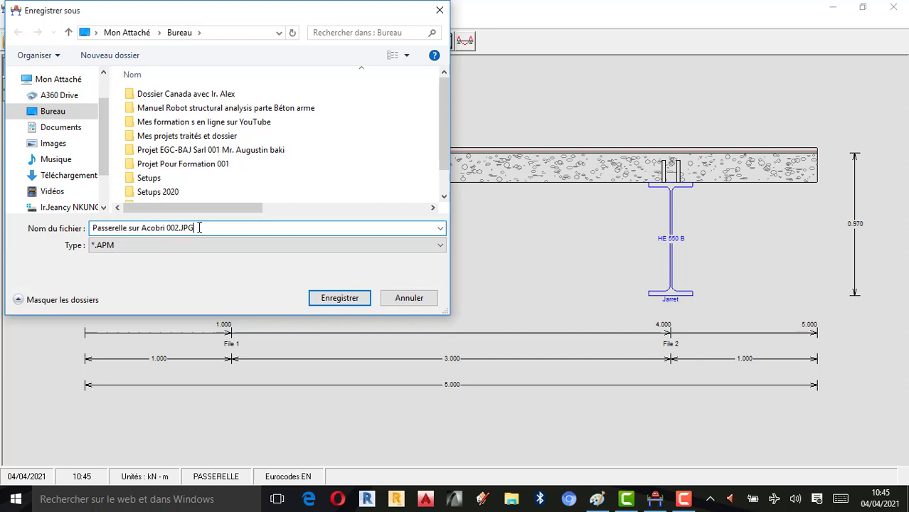
{"action": "left_click_drag", "start_coordinate": [167, 228], "coordinate": [231, 231]}
{"action": "key", "text": "BackSpace"}
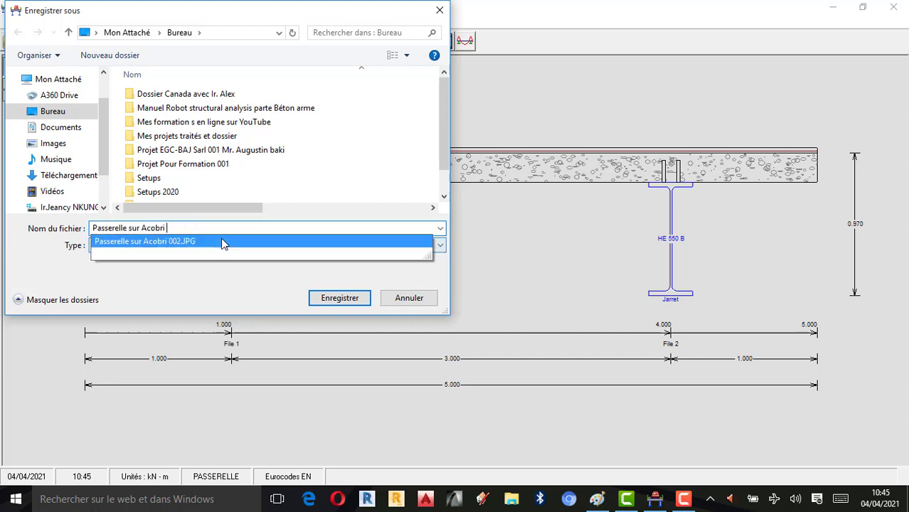
{"action": "left_click", "coordinate": [92, 228]}
{"action": "type", "text": "Étude "}
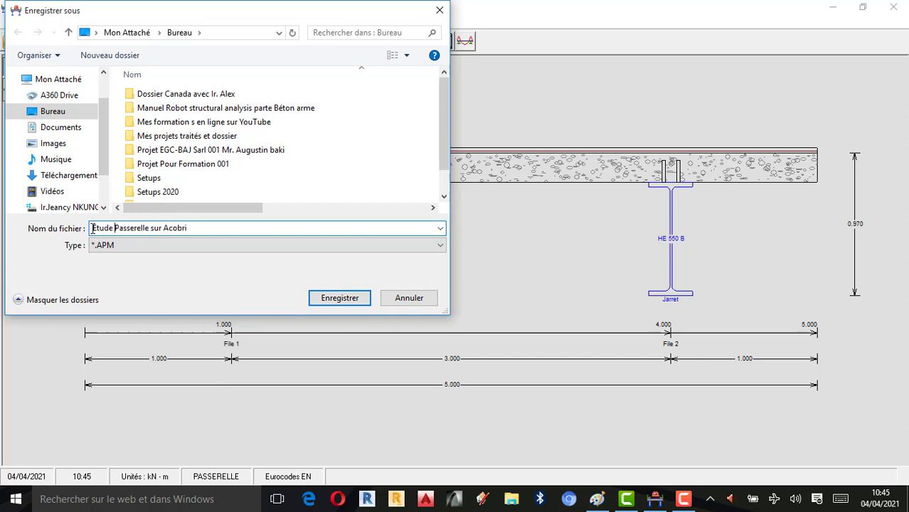
{"action": "type", "text": "d'une"}
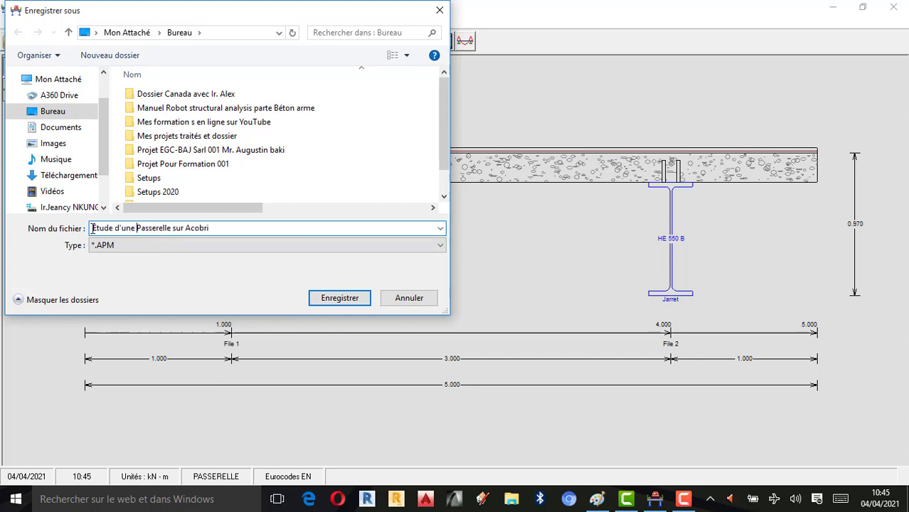
{"action": "left_click", "coordinate": [47, 113]}
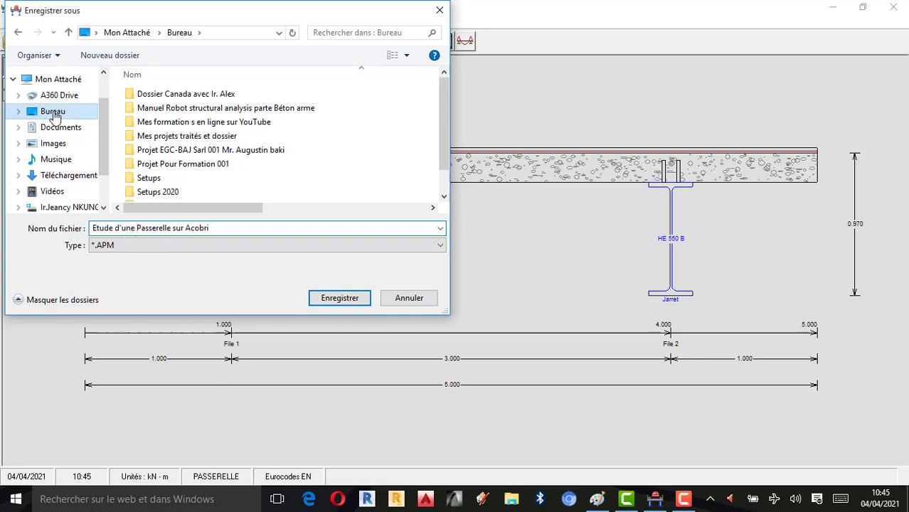
{"action": "left_click", "coordinate": [343, 302]}
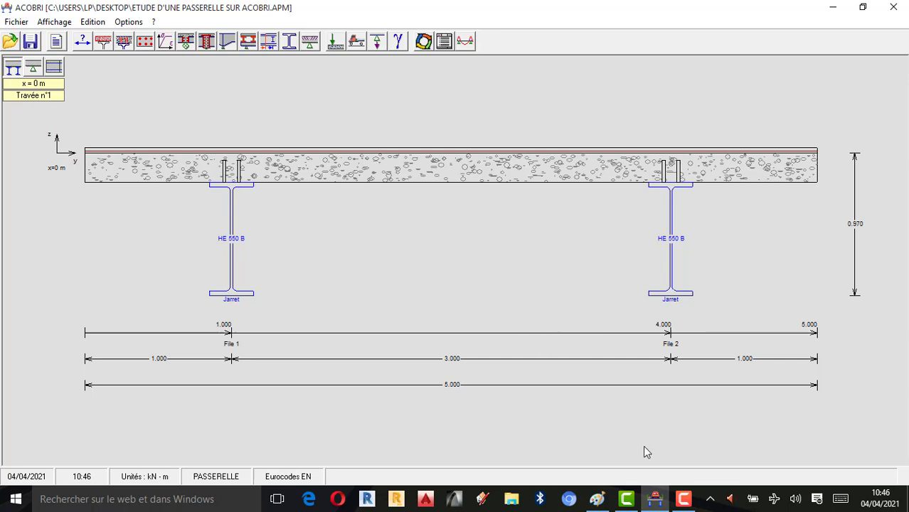
{"action": "left_click", "coordinate": [684, 499]}
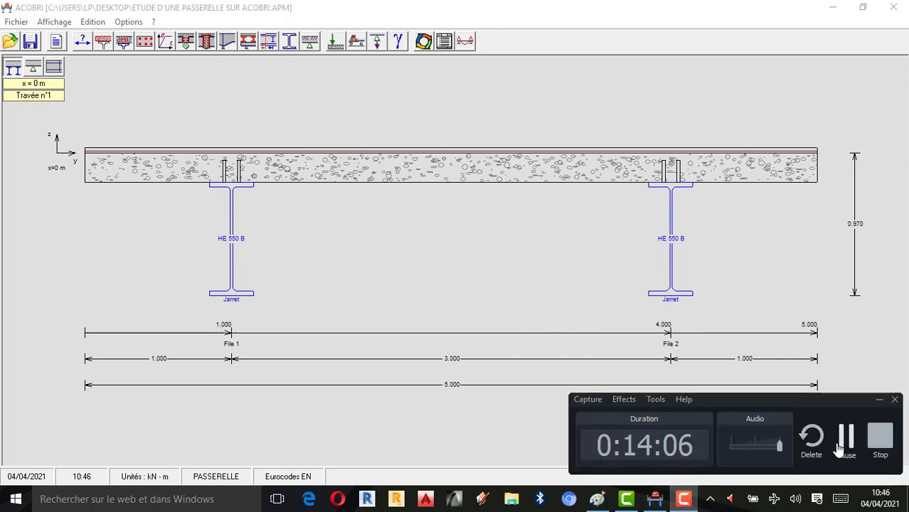
{"action": "left_click", "coordinate": [840, 448]}
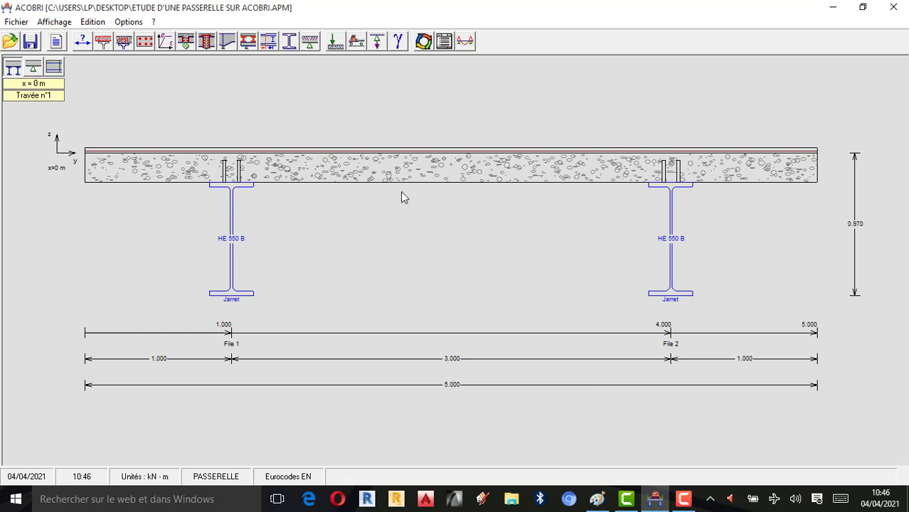
Run the complete verification calculation with an upper ratio limit of 1.00 and the verification summary displayed at the end.
{"action": "left_click", "coordinate": [422, 43]}
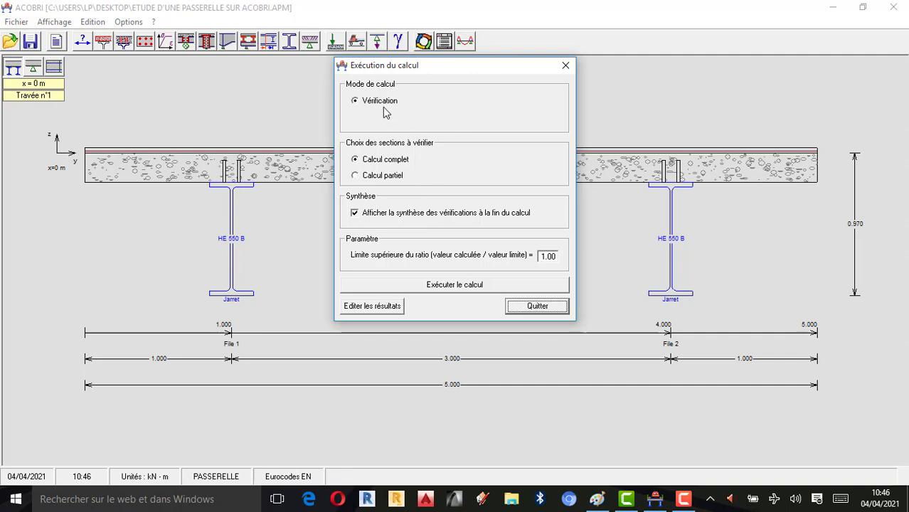
{"action": "left_click", "coordinate": [457, 285]}
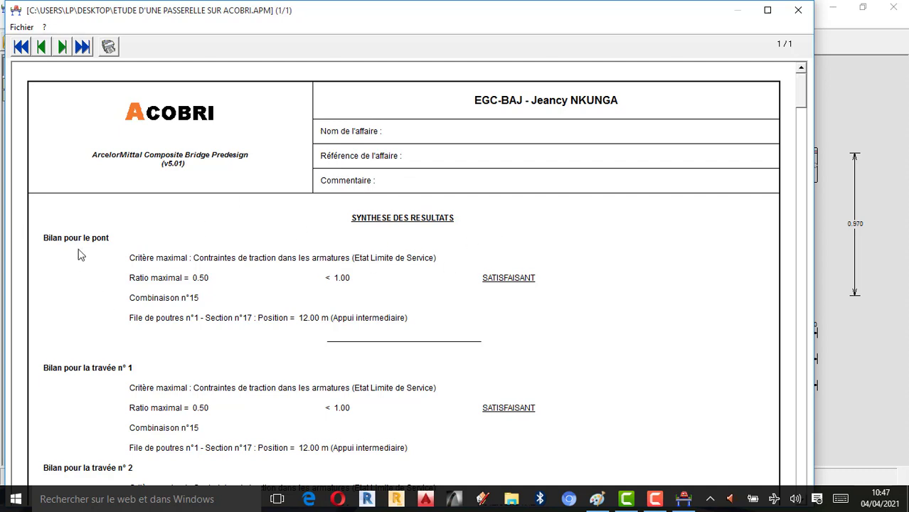
Examine the results summary for the whole bridge and for spans 1 and 2, and close it.
{"action": "scroll", "coordinate": [151, 280], "scroll_direction": "down", "scroll_amount": 1}
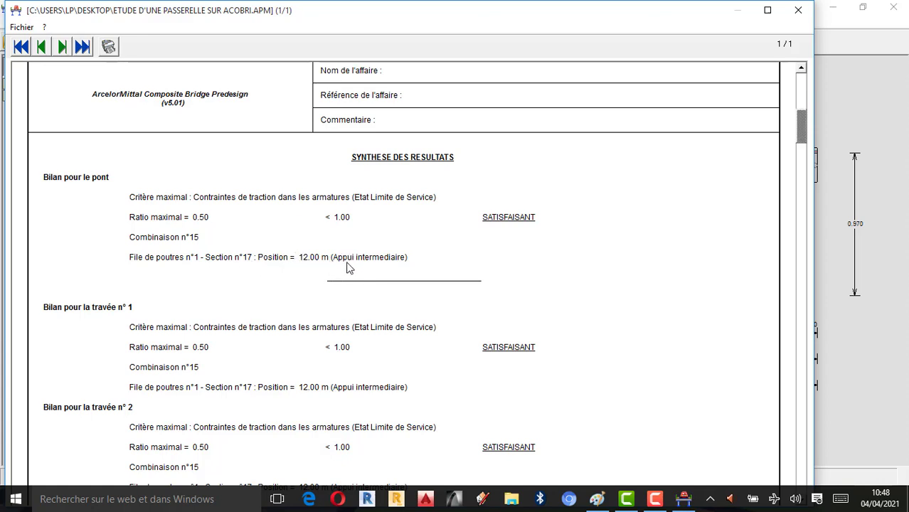
{"action": "scroll", "coordinate": [388, 272], "scroll_direction": "down", "scroll_amount": 1}
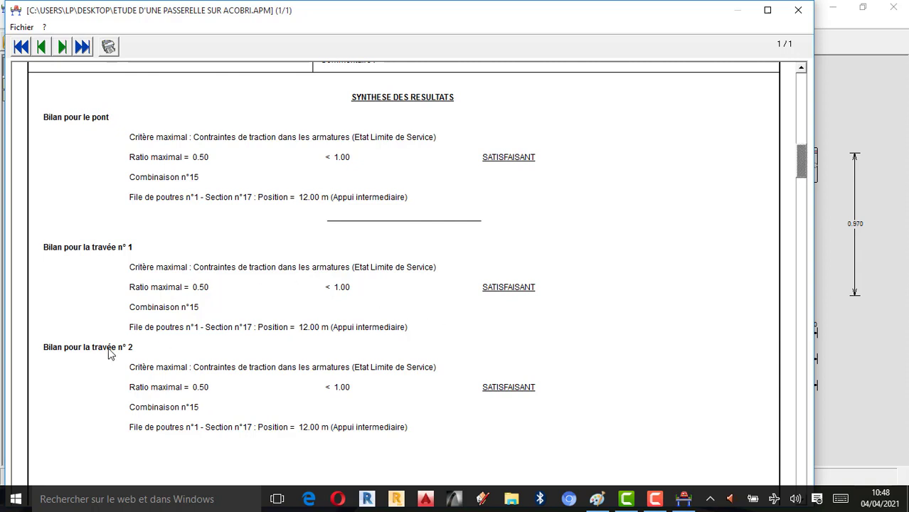
{"action": "scroll", "coordinate": [107, 356], "scroll_direction": "down", "scroll_amount": 3}
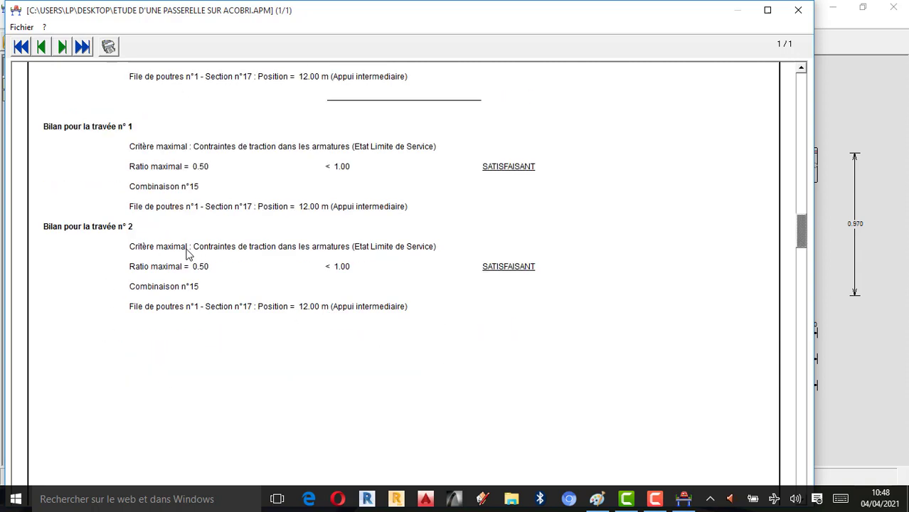
{"action": "scroll", "coordinate": [238, 313], "scroll_direction": "up", "scroll_amount": 1}
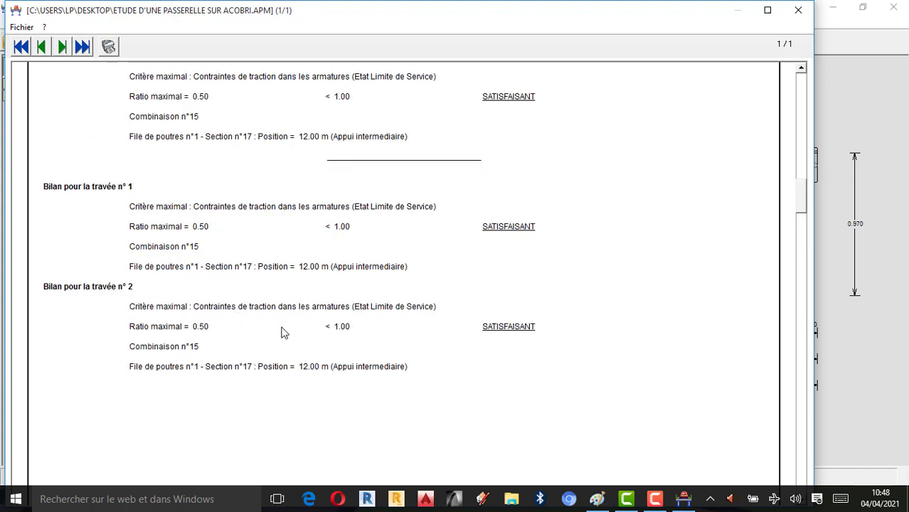
{"action": "scroll", "coordinate": [150, 325], "scroll_direction": "down", "scroll_amount": 3}
{"action": "scroll", "coordinate": [152, 325], "scroll_direction": "up", "scroll_amount": 3}
{"action": "scroll", "coordinate": [152, 325], "scroll_direction": "up", "scroll_amount": 3}
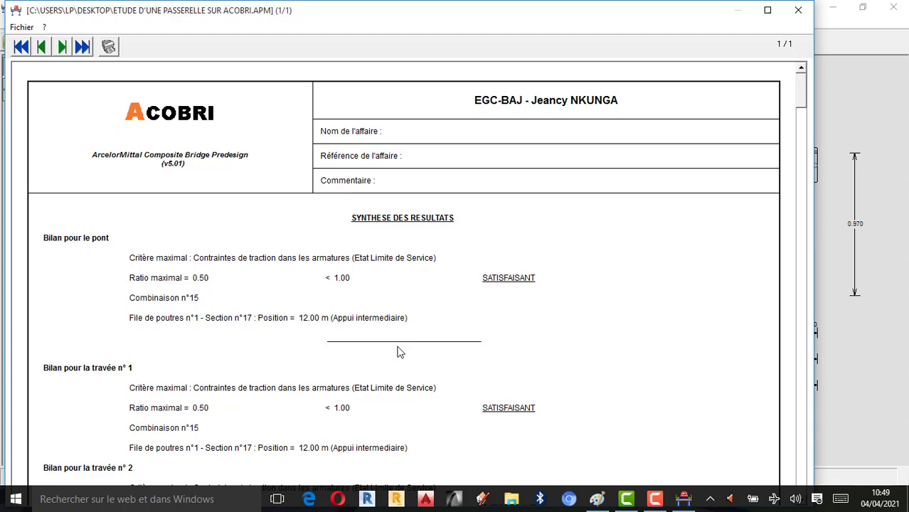
{"action": "left_click", "coordinate": [656, 499]}
{"action": "left_click", "coordinate": [844, 441]}
{"action": "scroll", "coordinate": [496, 260], "scroll_direction": "down", "scroll_amount": 3}
{"action": "scroll", "coordinate": [476, 270], "scroll_direction": "up", "scroll_amount": 3}
{"action": "left_click", "coordinate": [798, 10]}
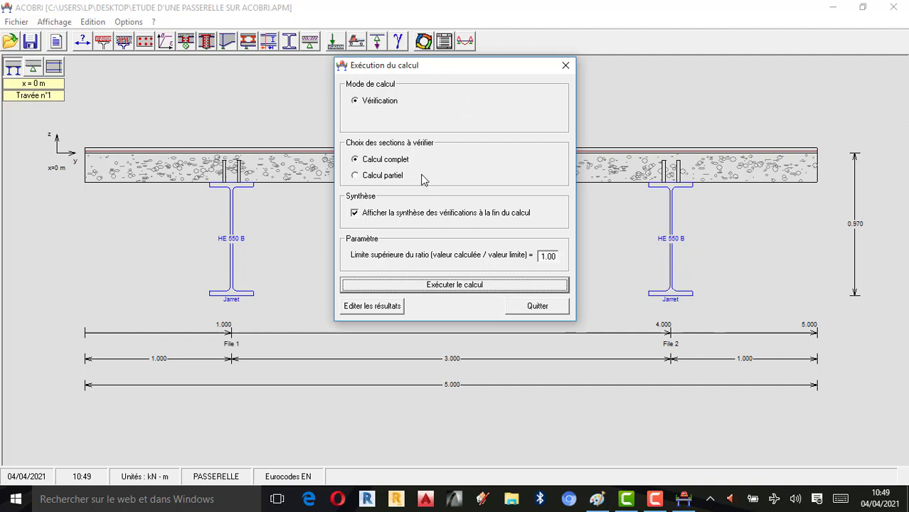
Generate the calculation note with all its sections included, from the introduction to the table of contents.
{"action": "left_click", "coordinate": [366, 312]}
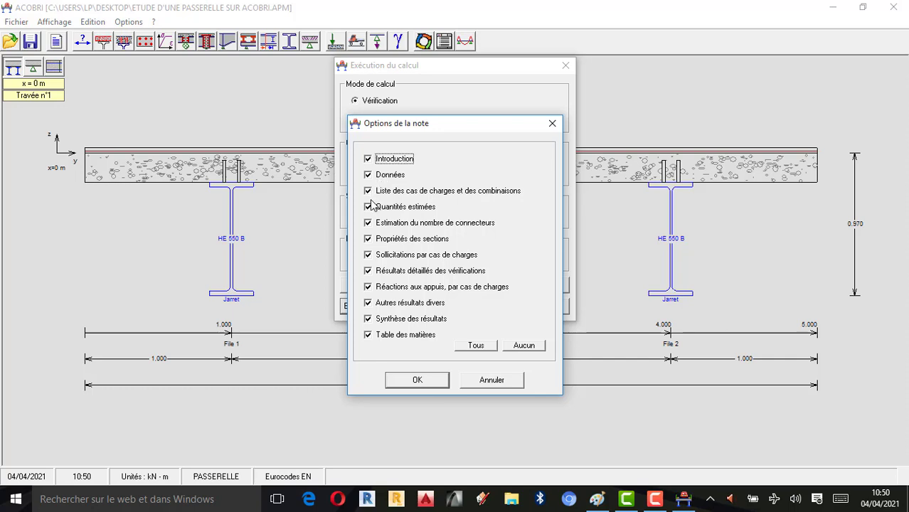
{"action": "left_click", "coordinate": [662, 500]}
{"action": "left_click", "coordinate": [538, 263]}
{"action": "left_click", "coordinate": [524, 347]}
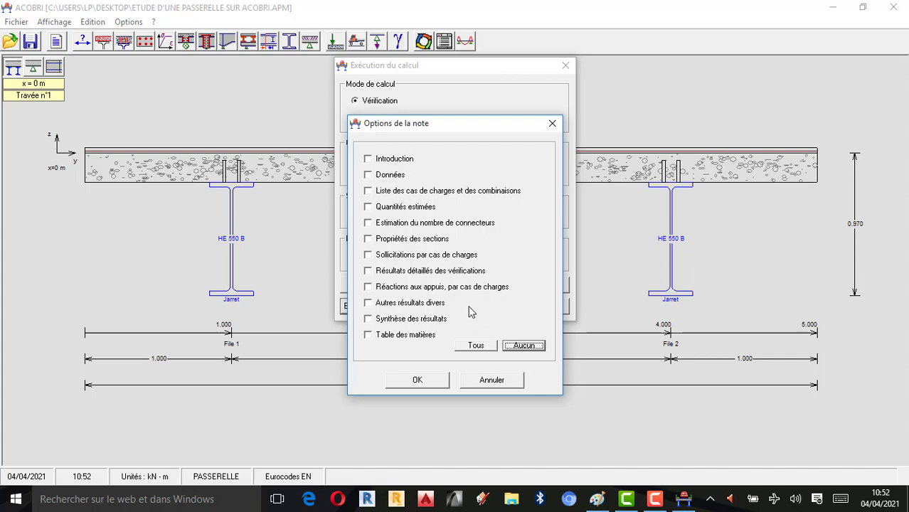
{"action": "left_click", "coordinate": [480, 347]}
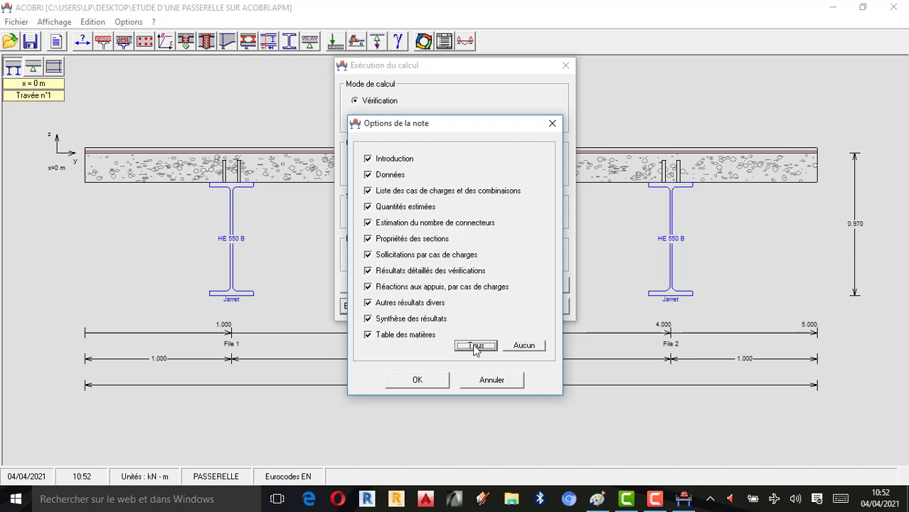
{"action": "left_click", "coordinate": [422, 381]}
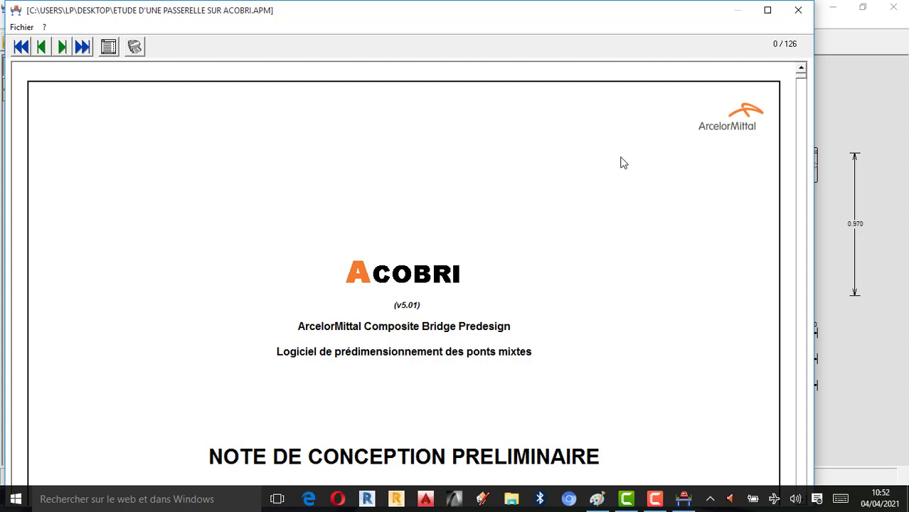
Examine the generated calculation note, from the cover page through the input data, load cases, combinations and verification results to its last pages.
{"action": "scroll", "coordinate": [621, 162], "scroll_direction": "down", "scroll_amount": 1}
{"action": "scroll", "coordinate": [621, 163], "scroll_direction": "down", "scroll_amount": 12}
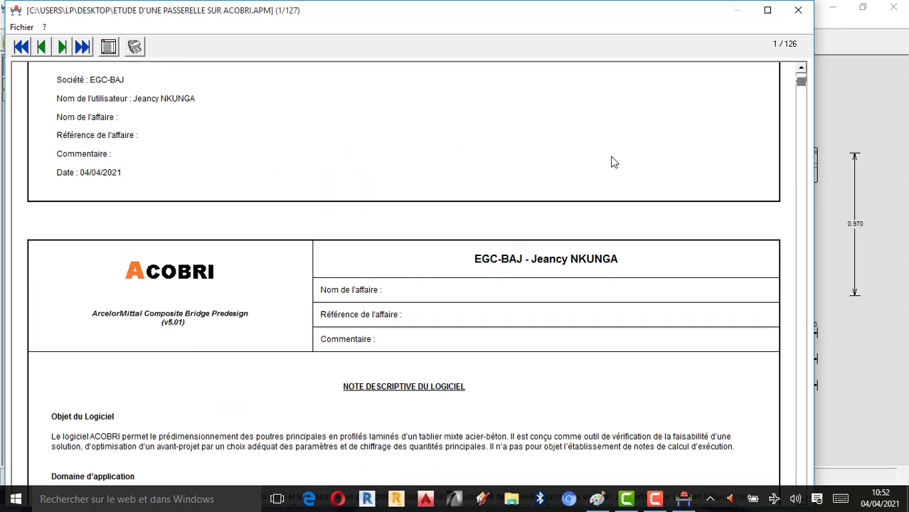
{"action": "scroll", "coordinate": [609, 163], "scroll_direction": "down", "scroll_amount": 10}
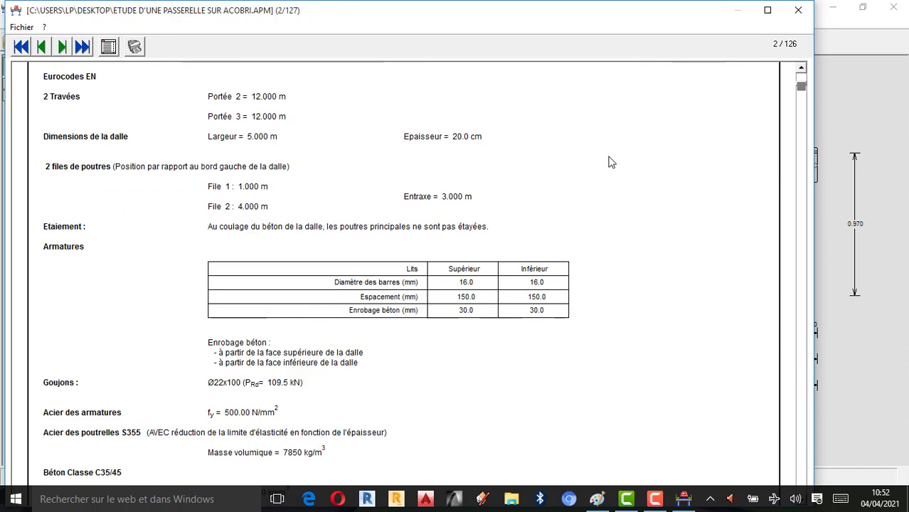
{"action": "scroll", "coordinate": [609, 163], "scroll_direction": "down", "scroll_amount": 6}
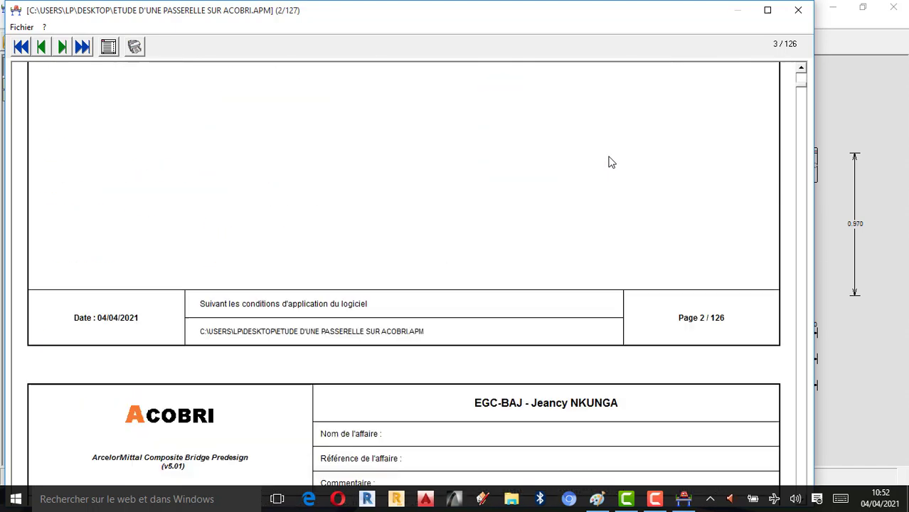
{"action": "scroll", "coordinate": [609, 162], "scroll_direction": "down", "scroll_amount": 10}
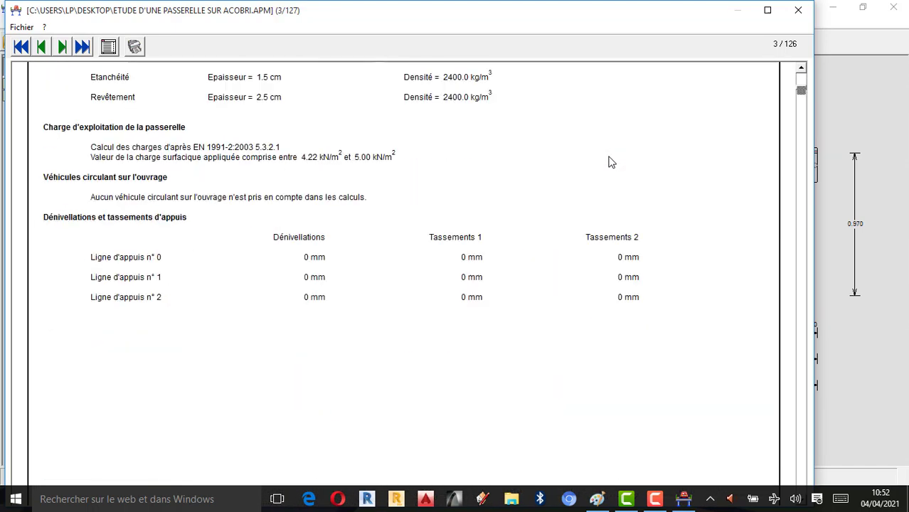
{"action": "scroll", "coordinate": [608, 163], "scroll_direction": "down", "scroll_amount": 10}
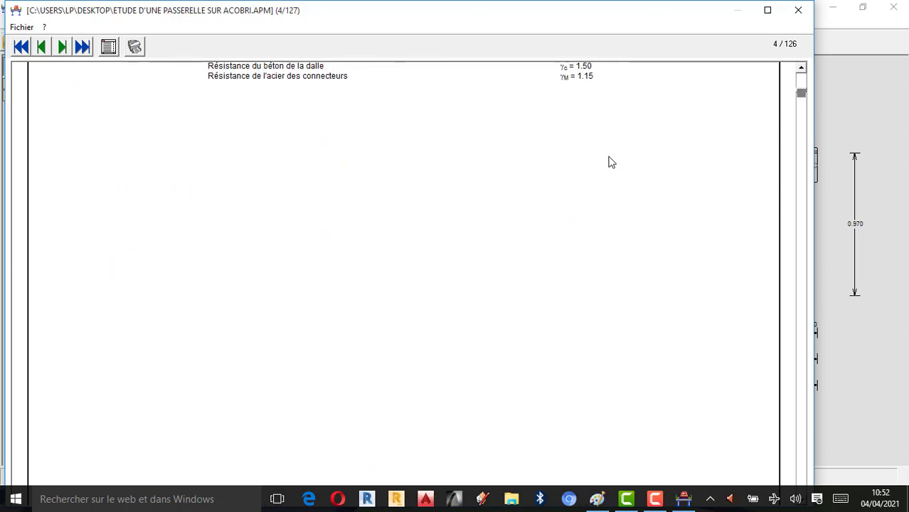
{"action": "scroll", "coordinate": [609, 162], "scroll_direction": "down", "scroll_amount": 12}
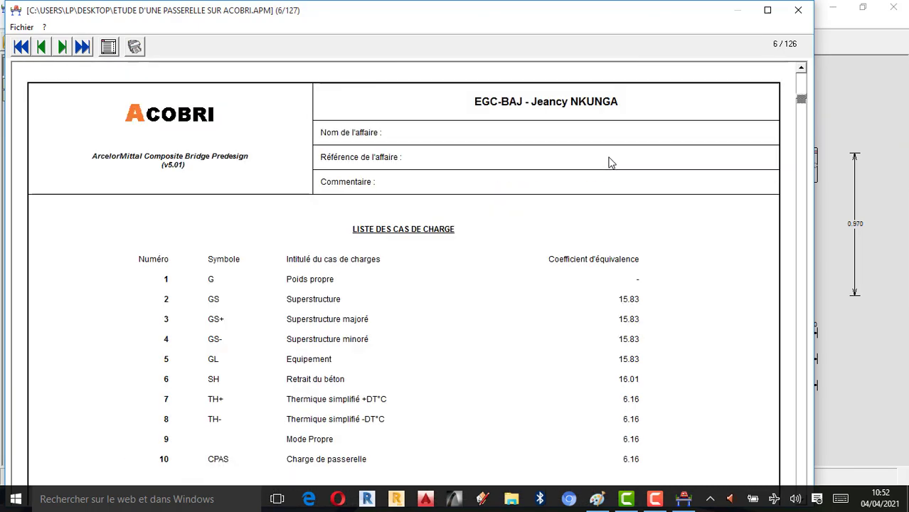
{"action": "scroll", "coordinate": [608, 164], "scroll_direction": "down", "scroll_amount": 12}
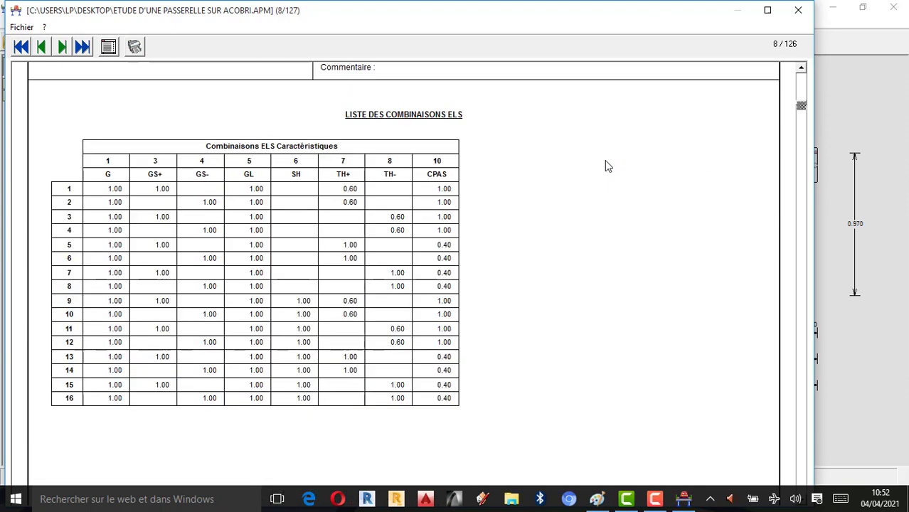
{"action": "scroll", "coordinate": [604, 166], "scroll_direction": "down", "scroll_amount": 12}
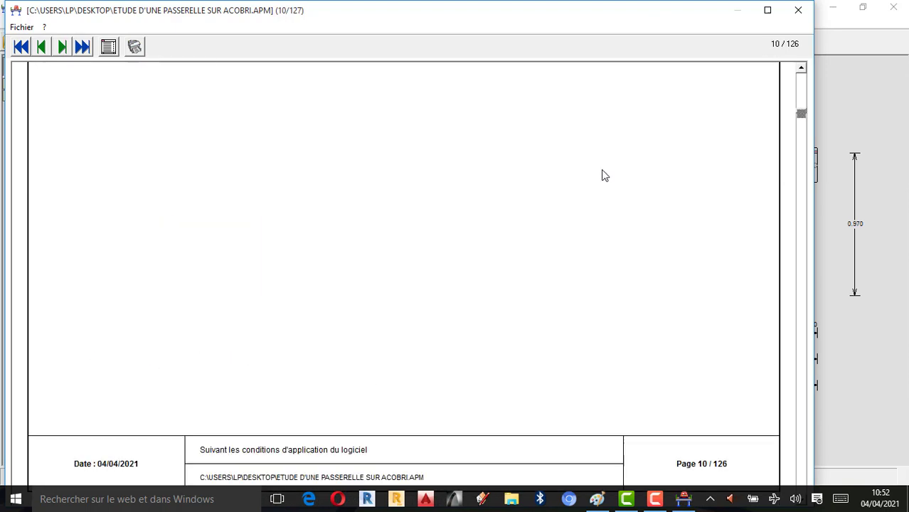
{"action": "scroll", "coordinate": [600, 186], "scroll_direction": "down", "scroll_amount": 3}
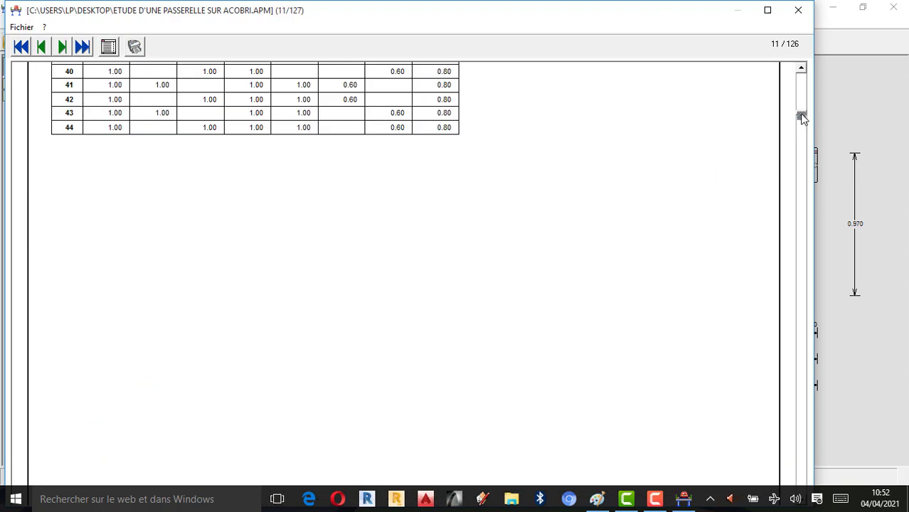
{"action": "left_click_drag", "start_coordinate": [801, 116], "coordinate": [797, 286]}
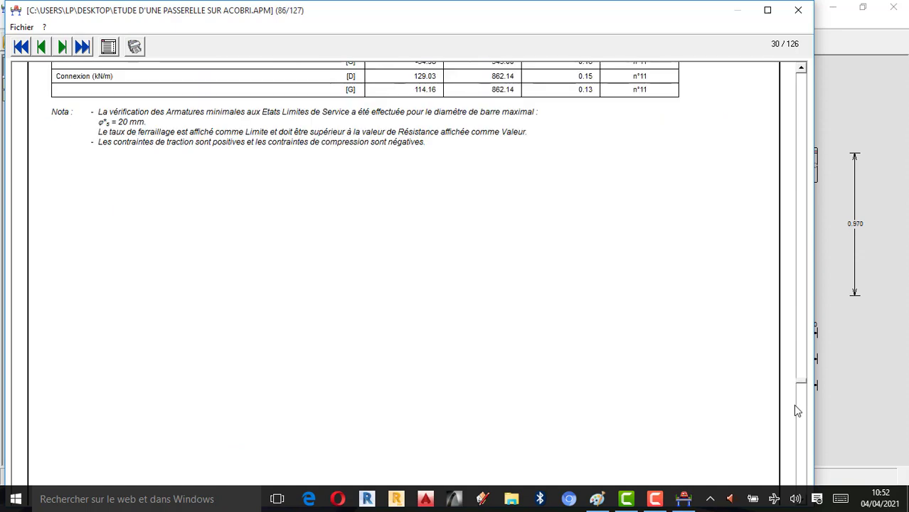
{"action": "left_click_drag", "start_coordinate": [796, 410], "coordinate": [792, 471]}
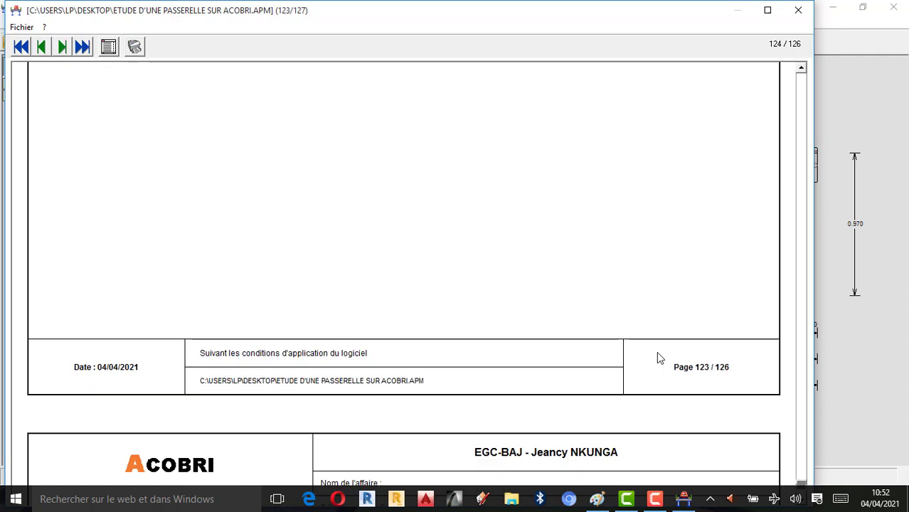
{"action": "scroll", "coordinate": [657, 351], "scroll_direction": "up", "scroll_amount": 10}
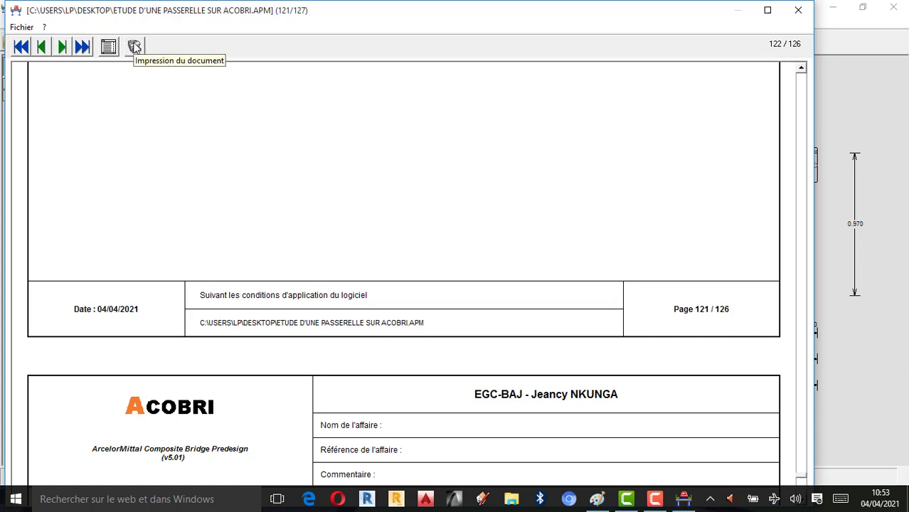
Set up printing of the complete note with cover page, deck section, longitudinal profile and plan view, using Microsoft Print to PDF.
{"action": "left_click", "coordinate": [135, 47]}
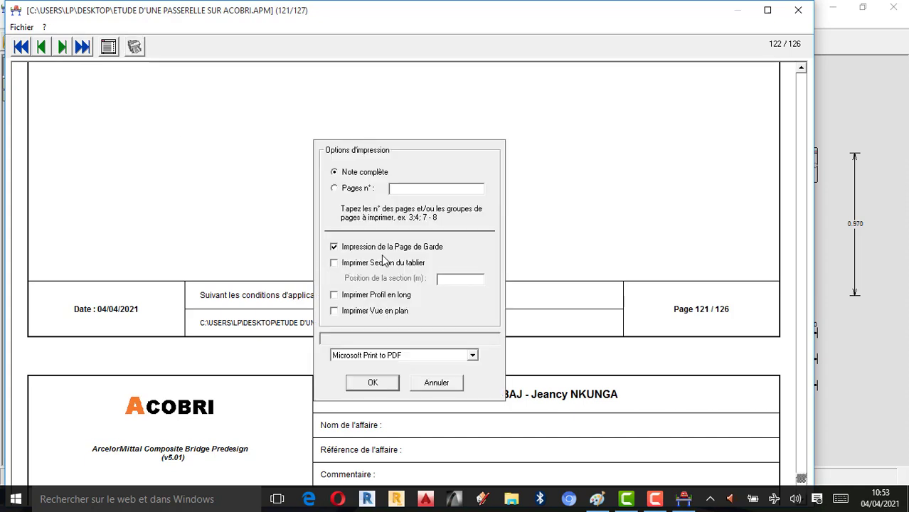
{"action": "left_click", "coordinate": [334, 263]}
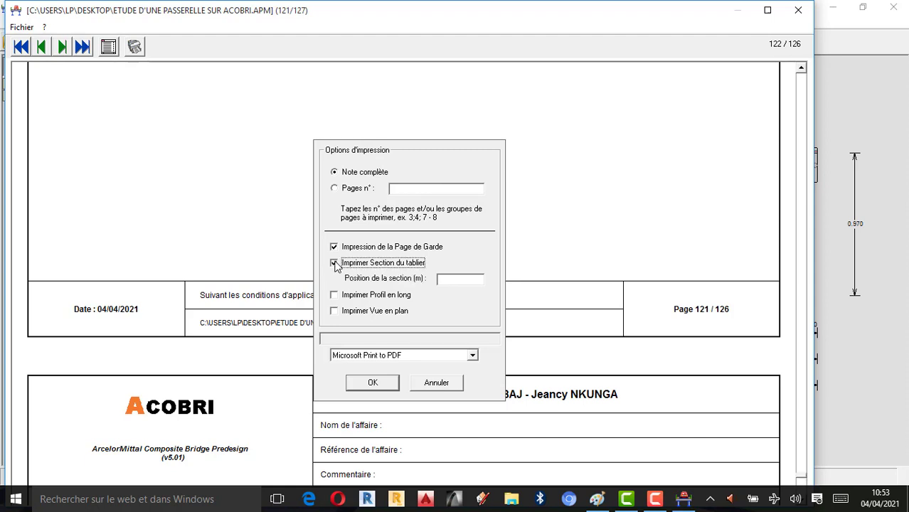
{"action": "left_click", "coordinate": [334, 296]}
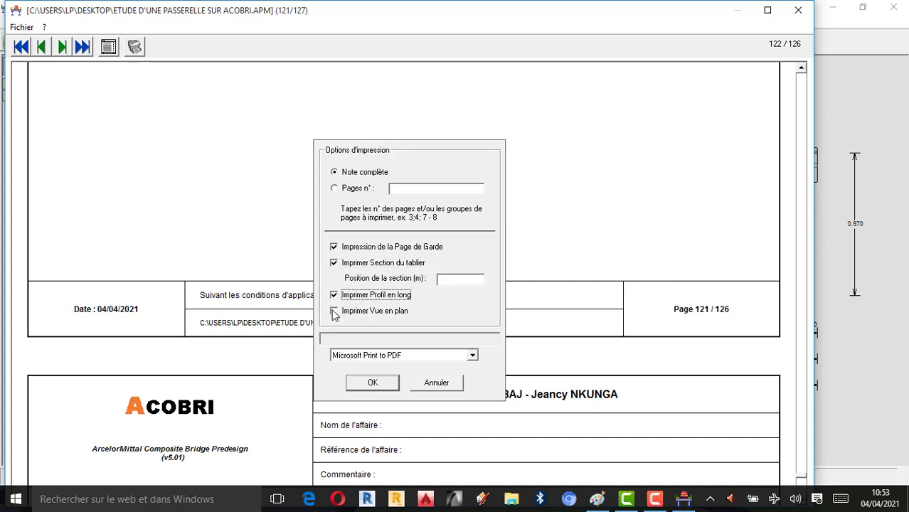
{"action": "left_click", "coordinate": [336, 313]}
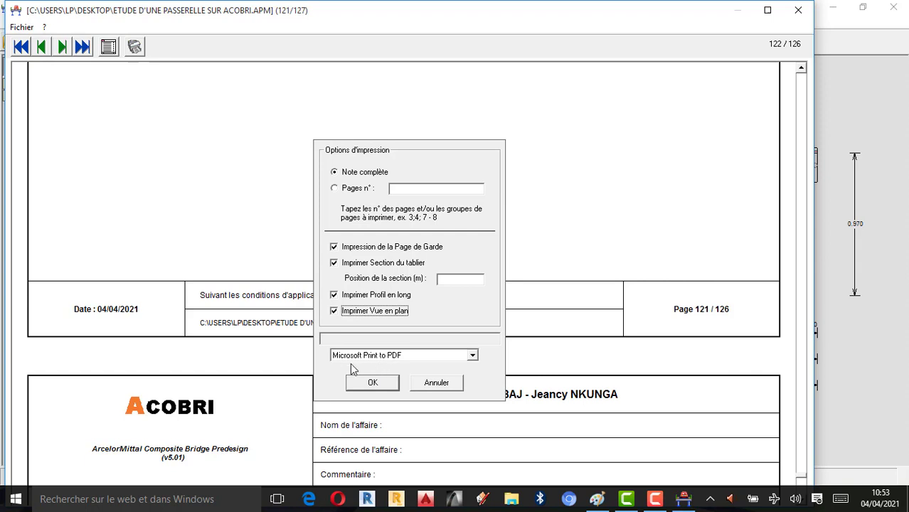
{"action": "left_click", "coordinate": [473, 354]}
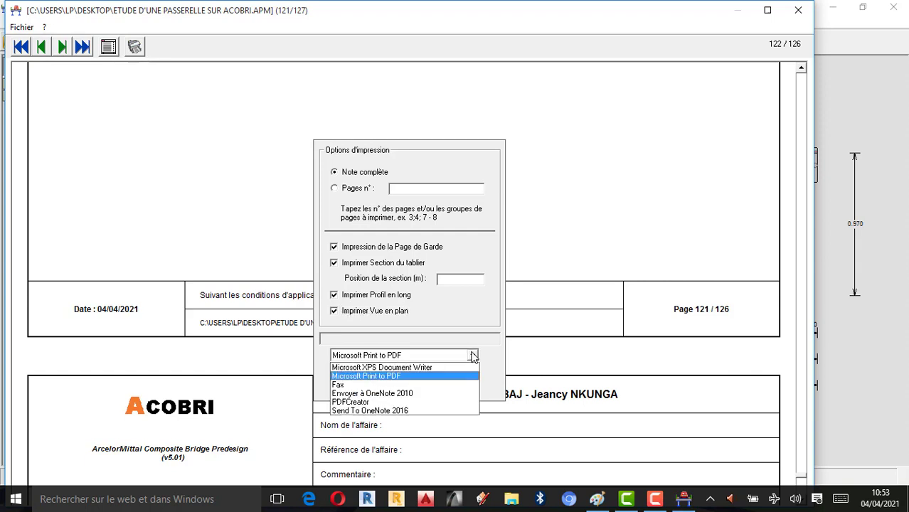
{"action": "left_click", "coordinate": [474, 357]}
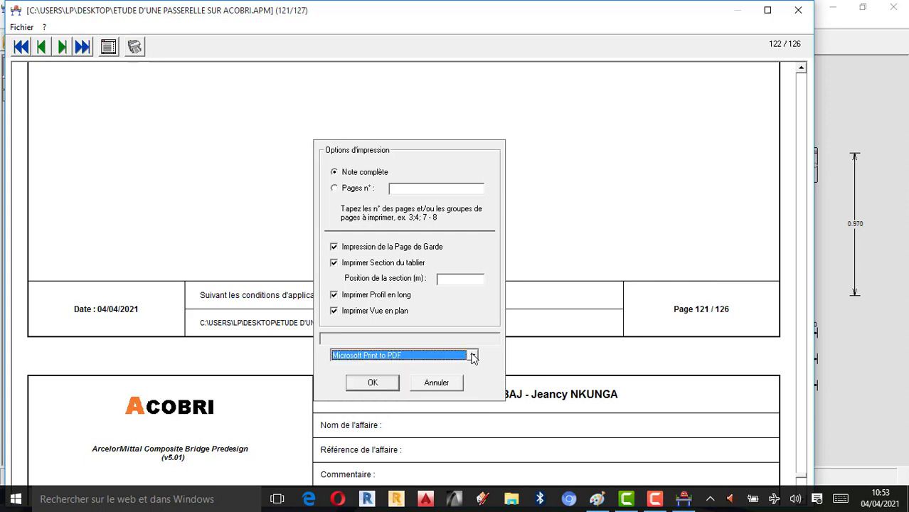
Save the printed note on the desktop as a PDF named "Note de Calcul d'une Passerelle Acobri", and dismiss the additional save prompt.
{"action": "left_click", "coordinate": [381, 386]}
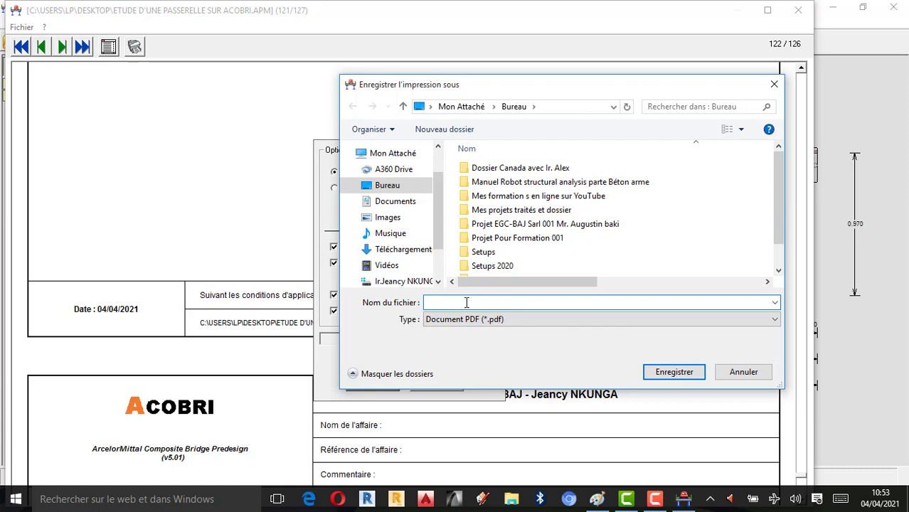
{"action": "type", "text": "Note de Calcul D'une p"}
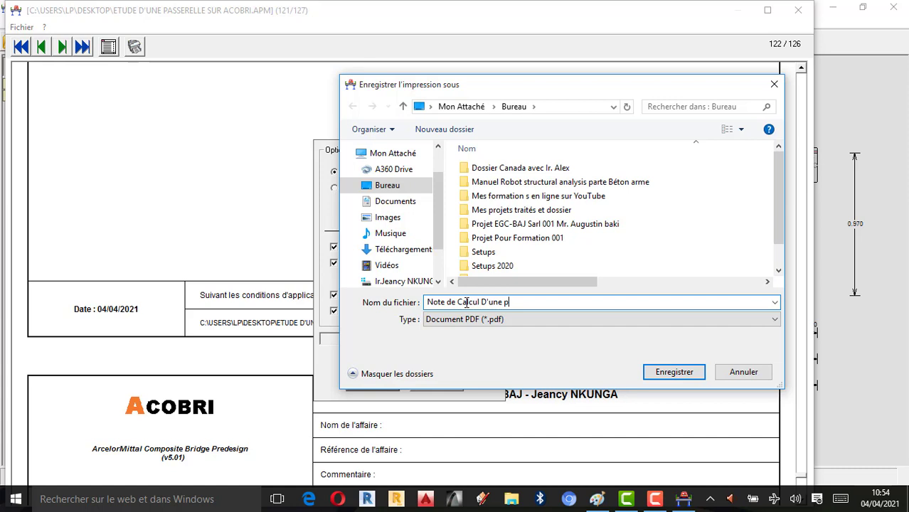
{"action": "key", "text": "BackSpace"}
{"action": "key", "text": "BackSpace"}
{"action": "key", "text": "BackSpace"}
{"action": "key", "text": "BackSpace"}
{"action": "key", "text": "BackSpace"}
{"action": "key", "text": "BackSpace"}
{"action": "type", "text": "d'une Passerelle Acobri"}
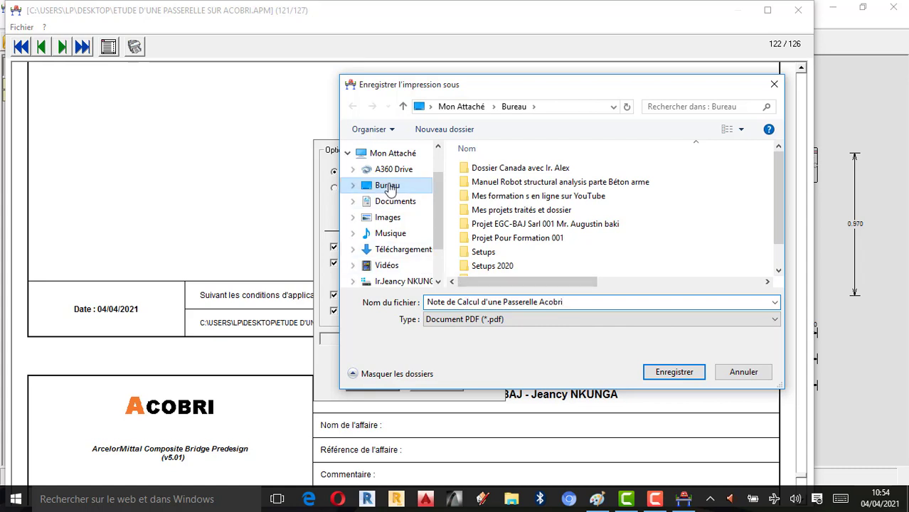
{"action": "left_click", "coordinate": [388, 186]}
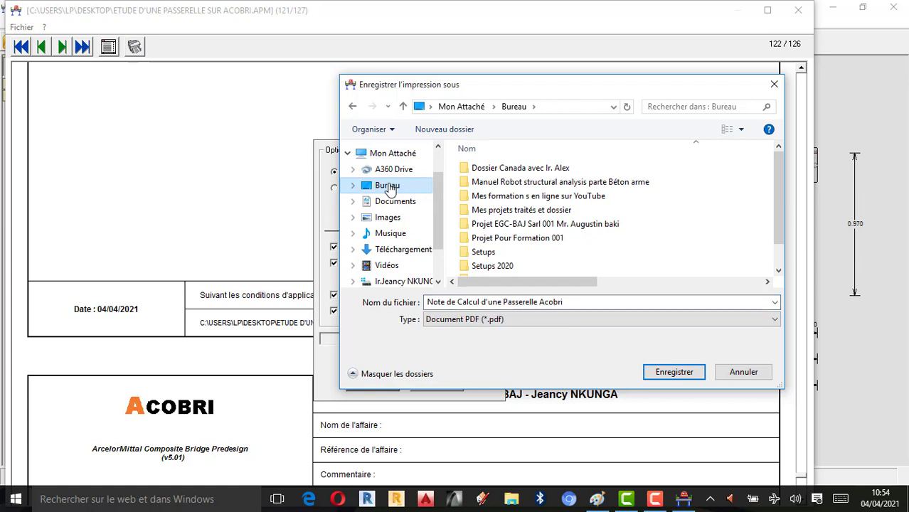
{"action": "left_click", "coordinate": [665, 372]}
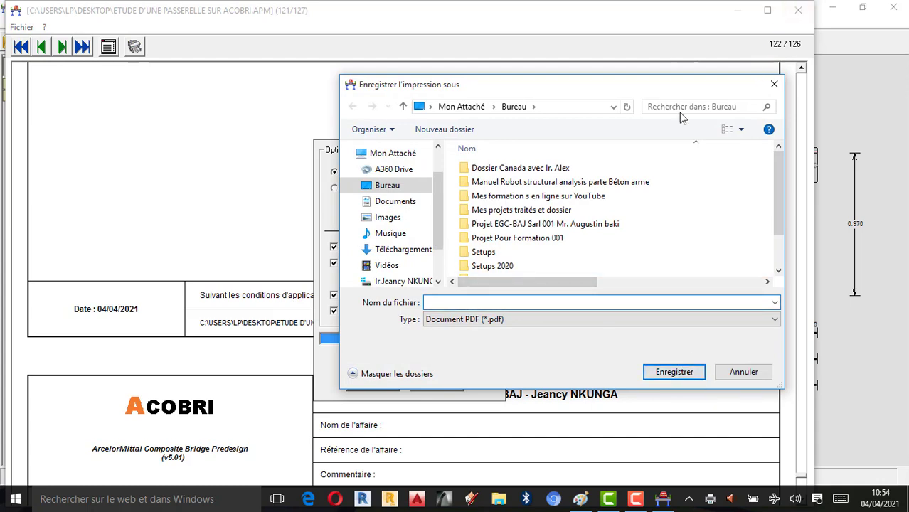
{"action": "left_click", "coordinate": [777, 89]}
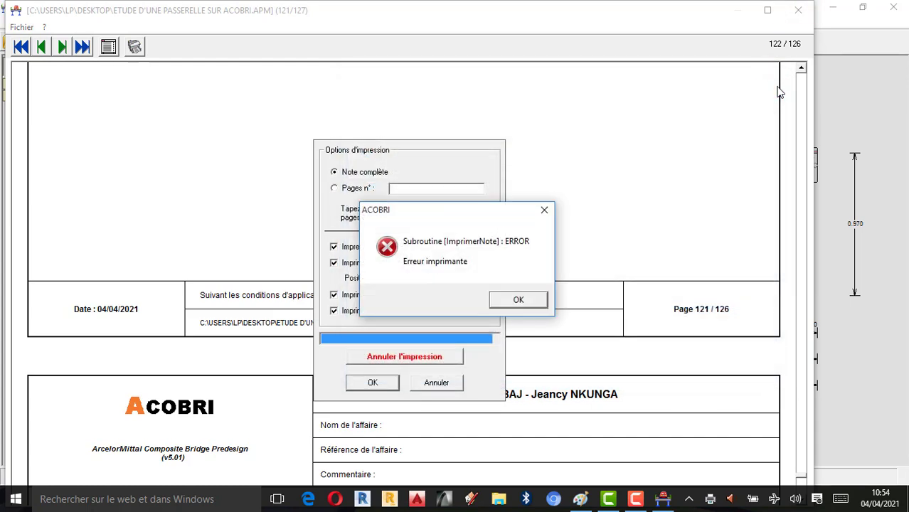
{"action": "left_click", "coordinate": [544, 211]}
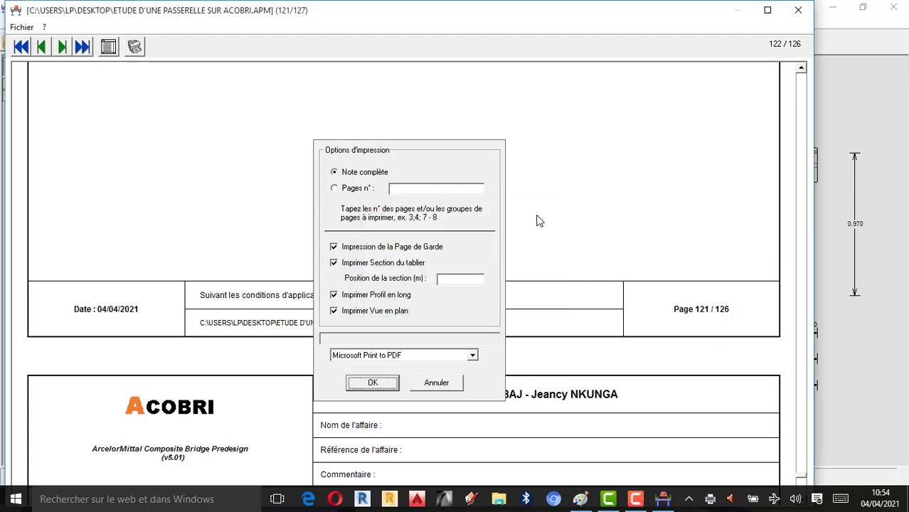
Try to print the calculation note again with the same options, and cancel the print.
{"action": "left_click", "coordinate": [373, 383]}
{"action": "left_click", "coordinate": [765, 90]}
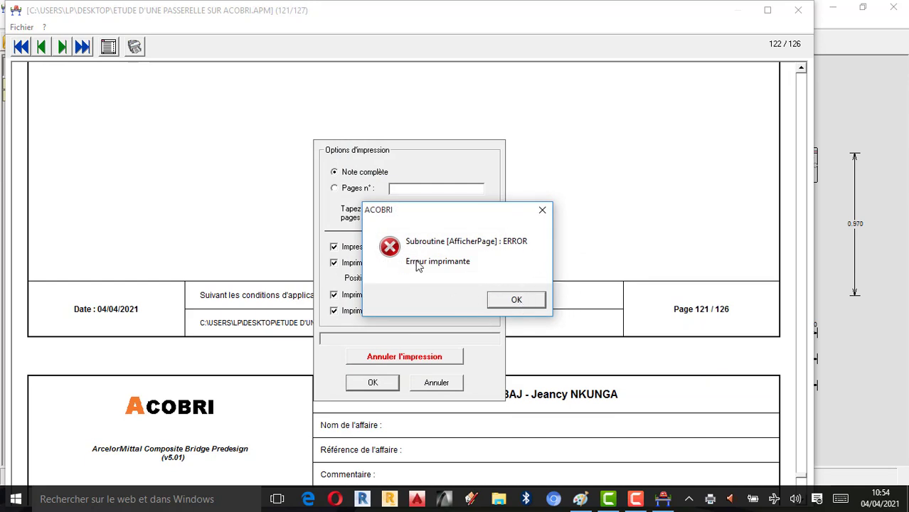
{"action": "left_click", "coordinate": [518, 299]}
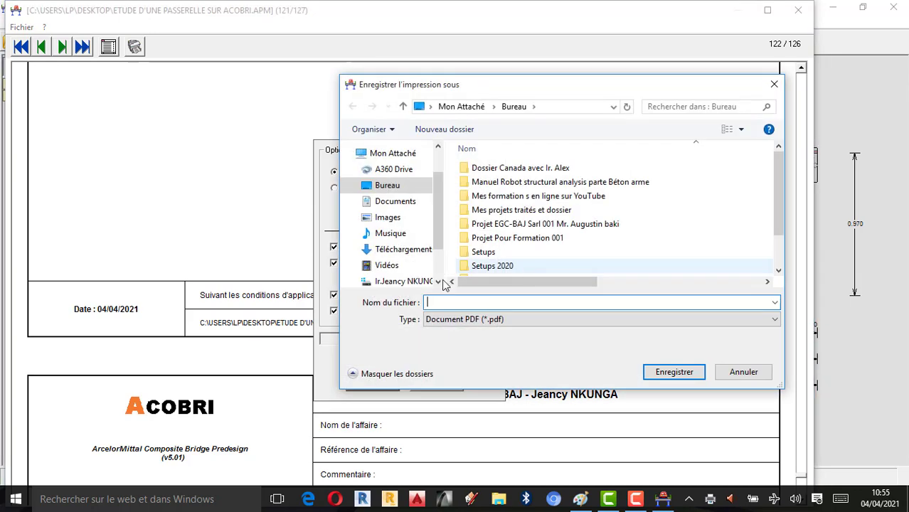
{"action": "left_click", "coordinate": [774, 84]}
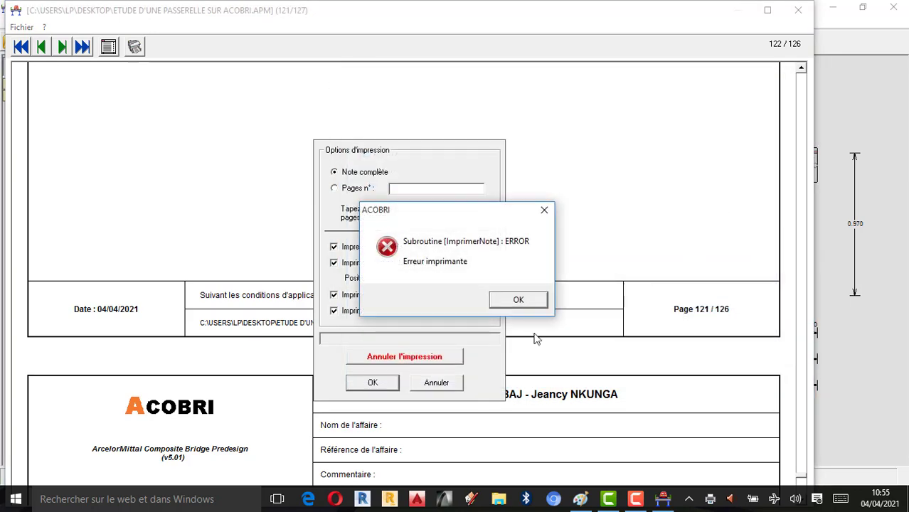
{"action": "left_click", "coordinate": [438, 378]}
{"action": "left_click", "coordinate": [544, 211]}
{"action": "left_click", "coordinate": [440, 382]}
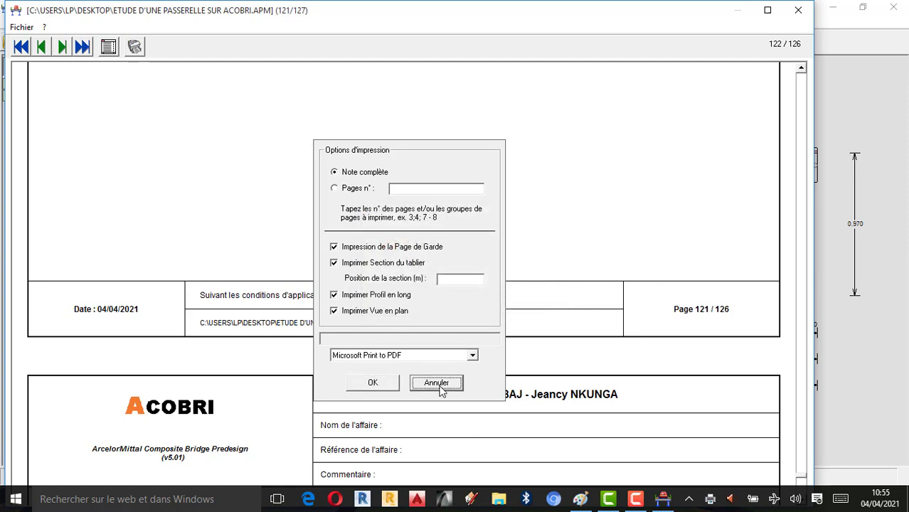
{"action": "scroll", "coordinate": [455, 384], "scroll_direction": "up", "scroll_amount": 5}
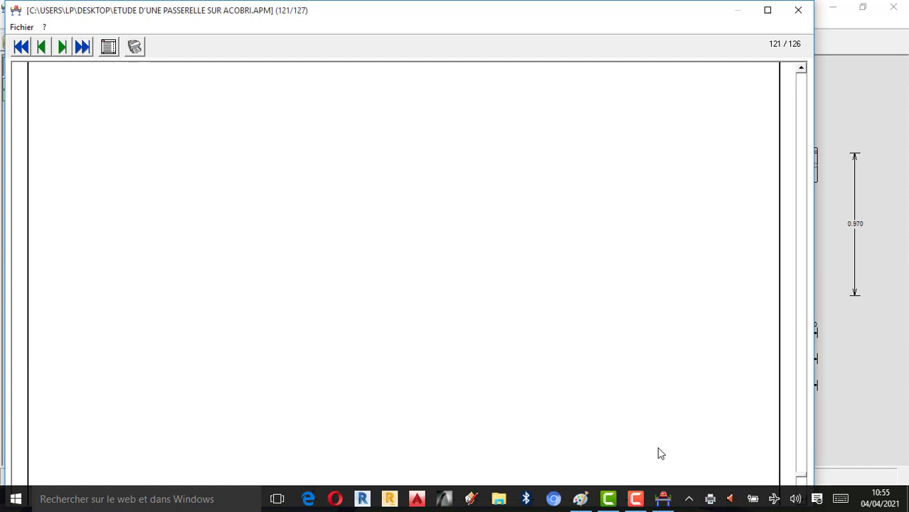
{"action": "left_click", "coordinate": [637, 495]}
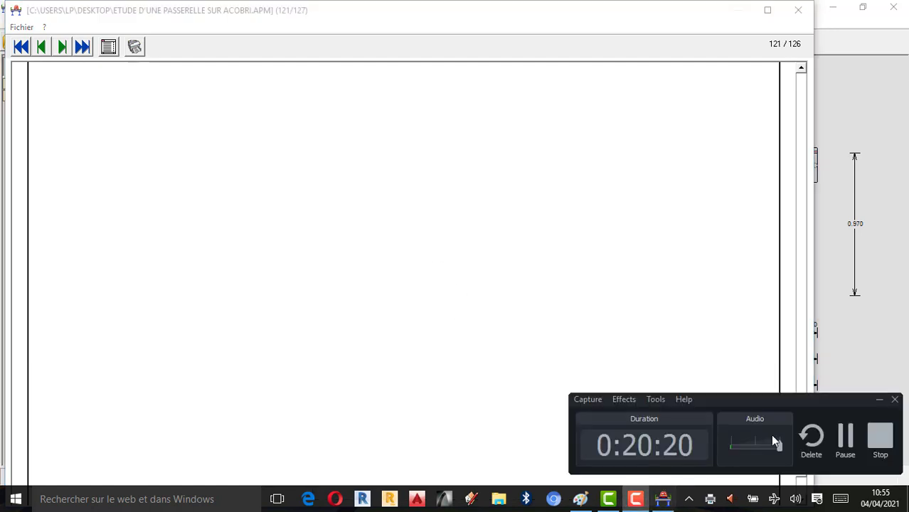
{"action": "left_click", "coordinate": [878, 400]}
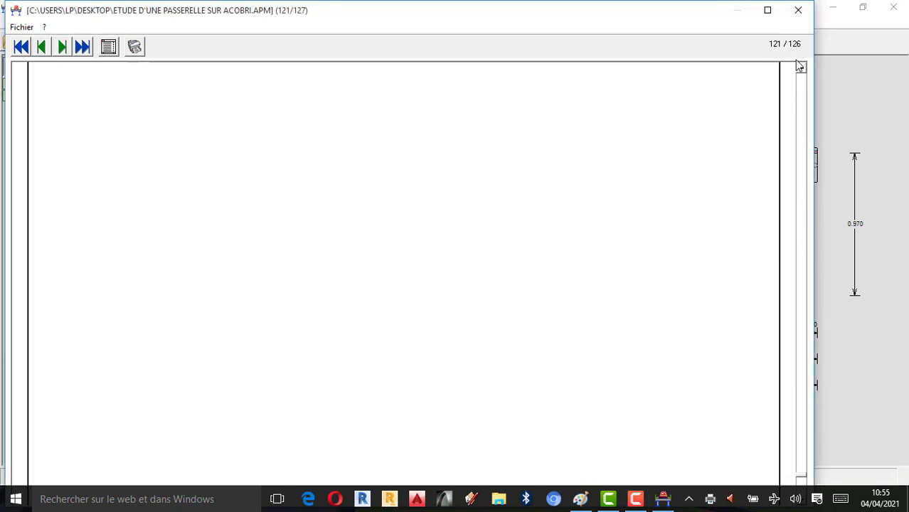
Close the calculation note and open the post-processing module showing the bridge's finite element model.
{"action": "left_click", "coordinate": [798, 11]}
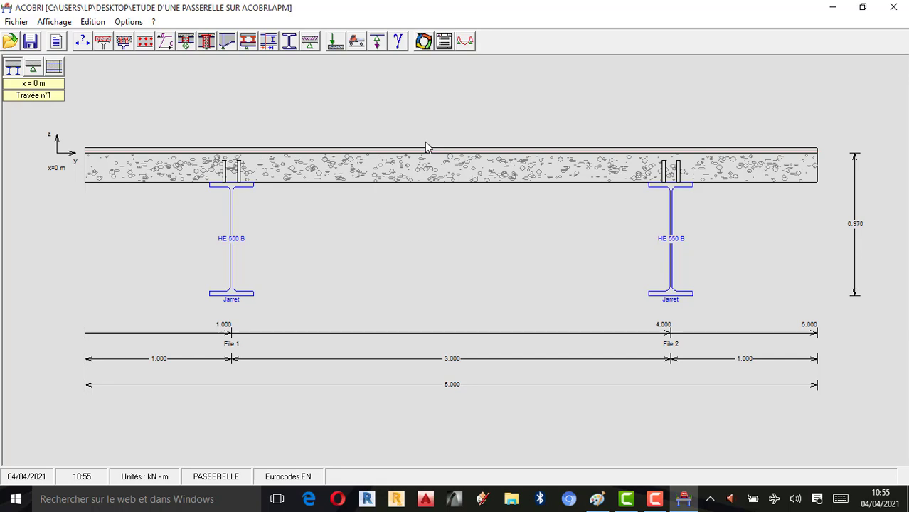
{"action": "left_click", "coordinate": [463, 42]}
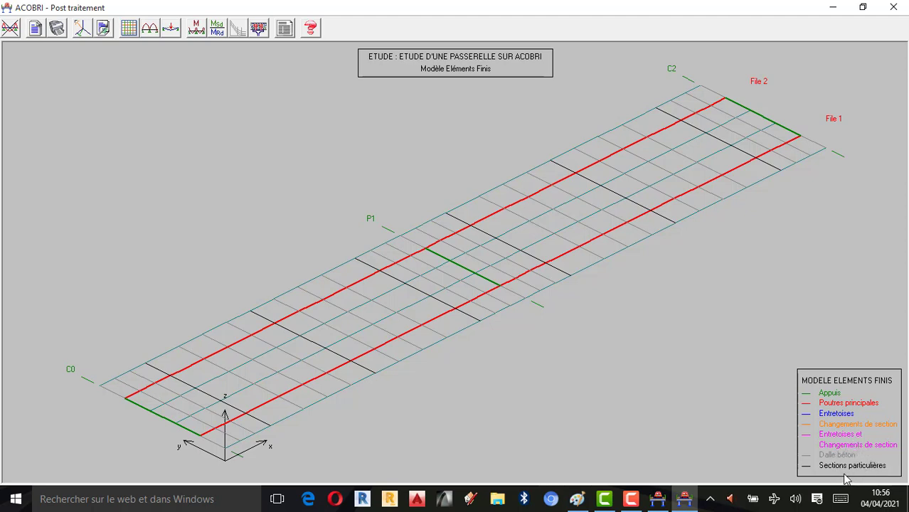
{"action": "left_click", "coordinate": [631, 498]}
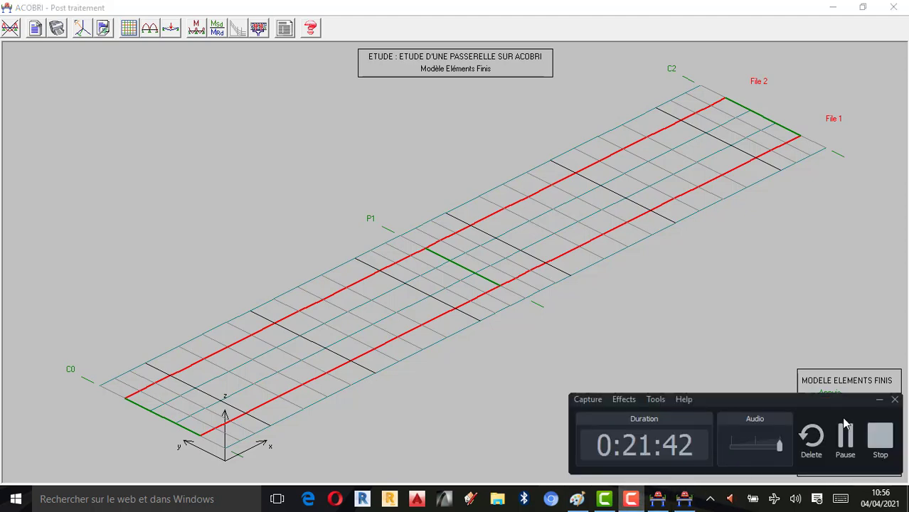
{"action": "left_click", "coordinate": [845, 435]}
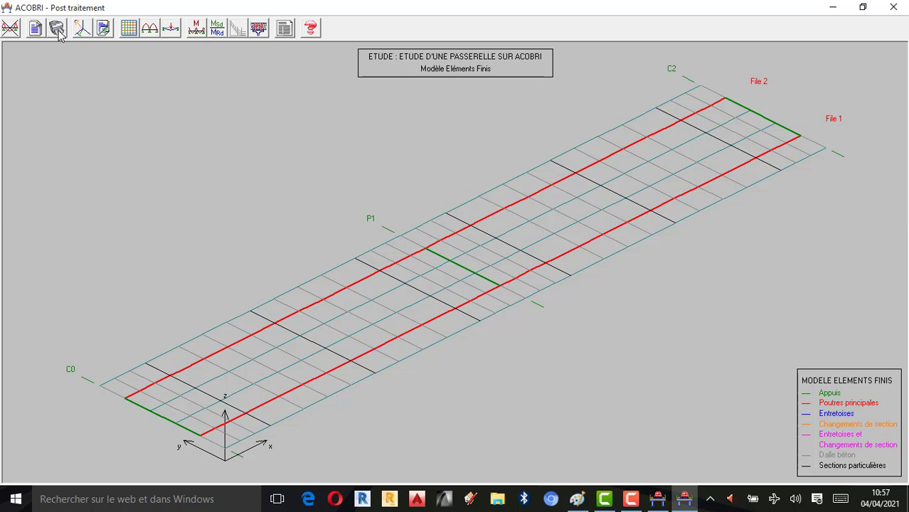
Show the support symbols and the calculation section numbers on the finite element model, keeping the display options clear of the bridge.
{"action": "left_click", "coordinate": [130, 31]}
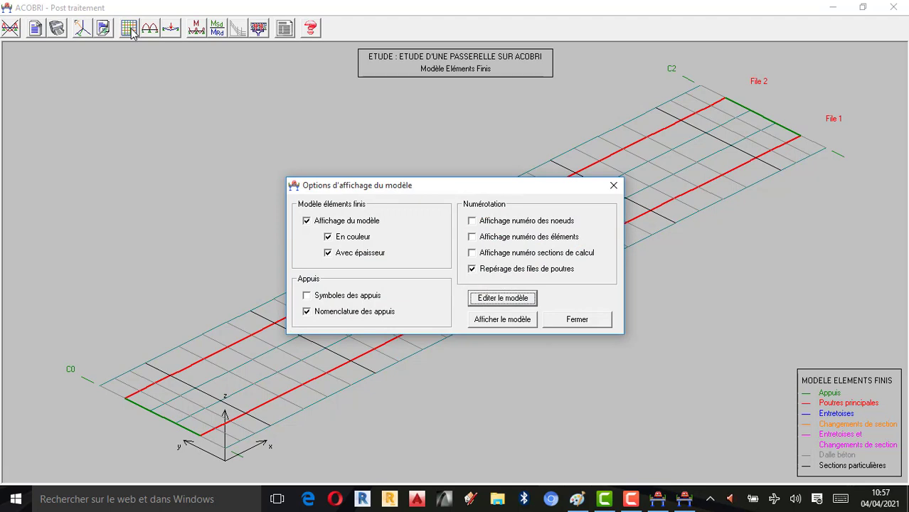
{"action": "left_click", "coordinate": [613, 185]}
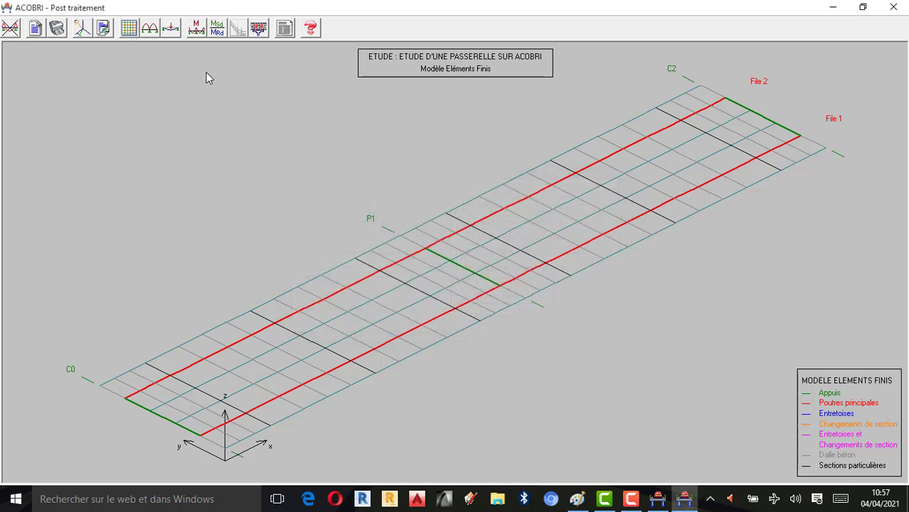
{"action": "left_click", "coordinate": [129, 30]}
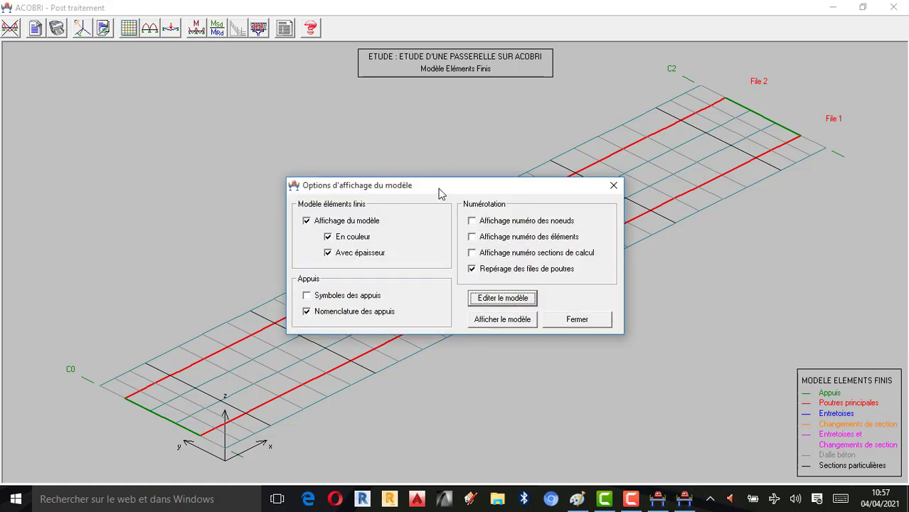
{"action": "left_click_drag", "start_coordinate": [438, 191], "coordinate": [214, 96]}
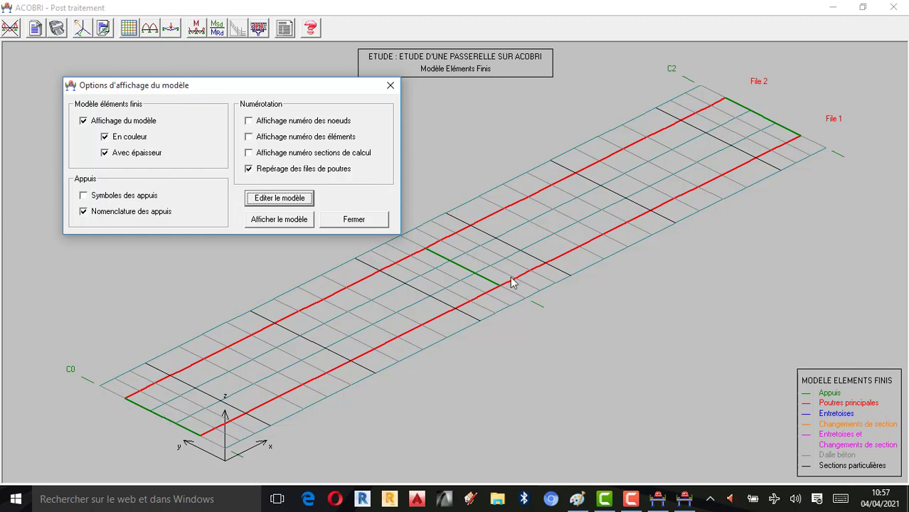
{"action": "left_click", "coordinate": [84, 196]}
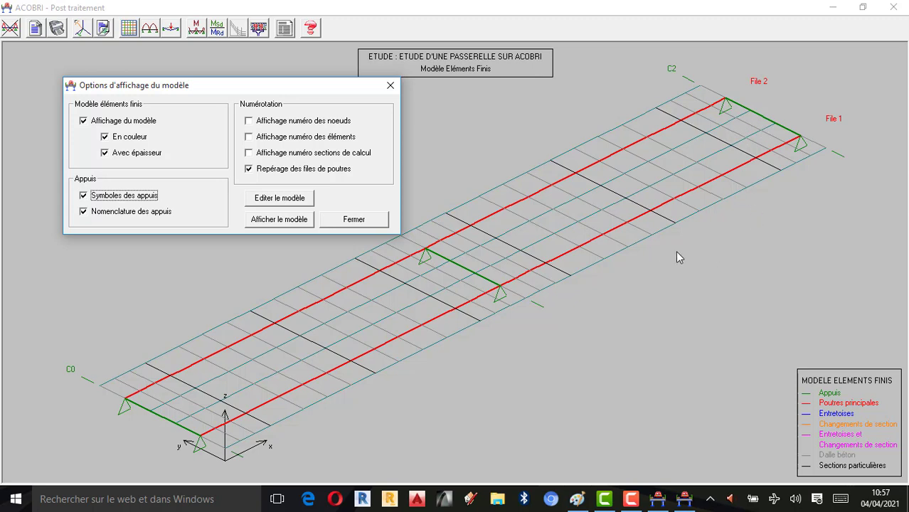
{"action": "left_click", "coordinate": [249, 155]}
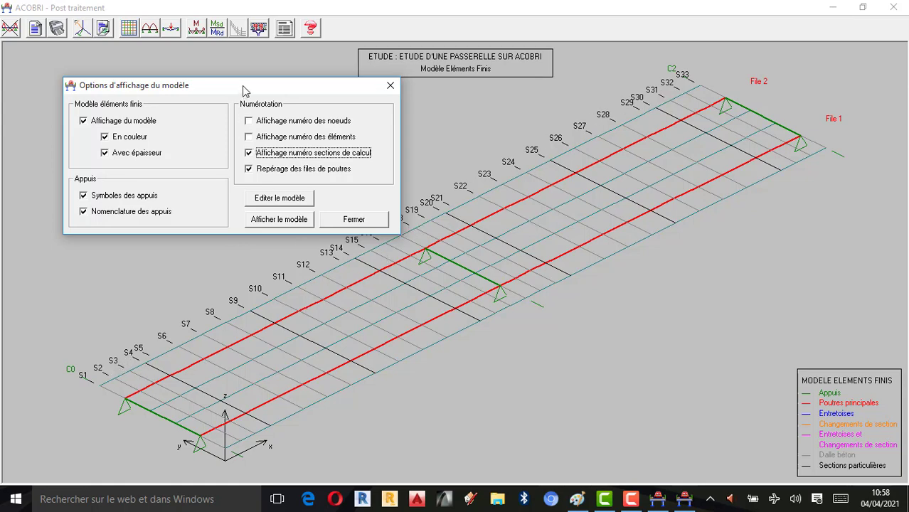
{"action": "left_click_drag", "start_coordinate": [240, 90], "coordinate": [197, 67]}
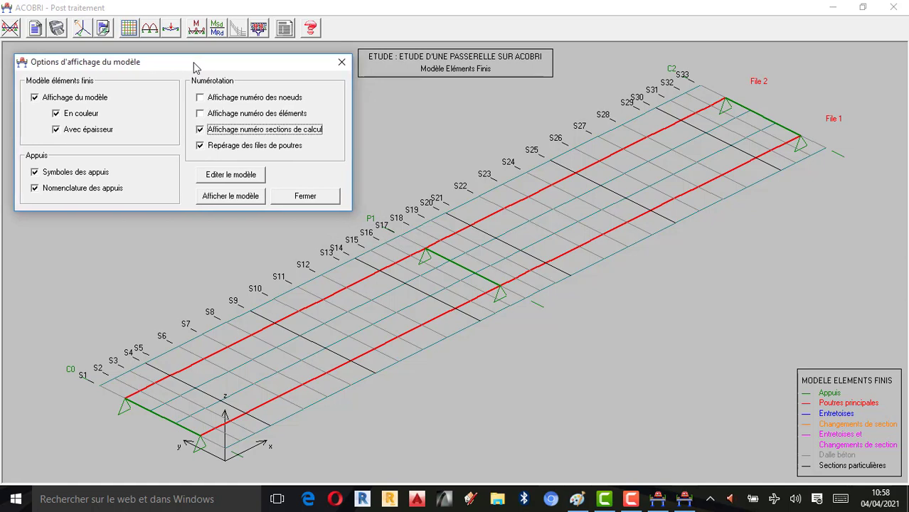
Show the element numbers and the node numbers on the finite element model.
{"action": "left_click", "coordinate": [202, 116]}
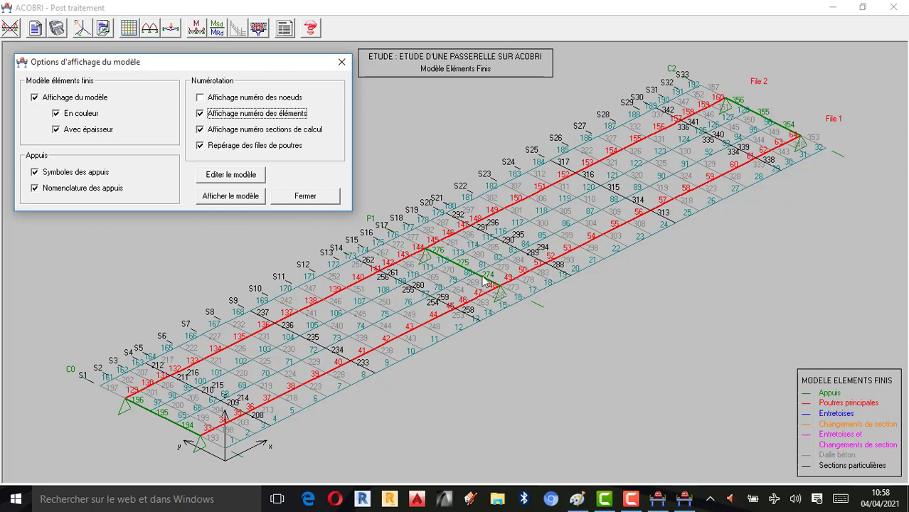
{"action": "left_click", "coordinate": [202, 99]}
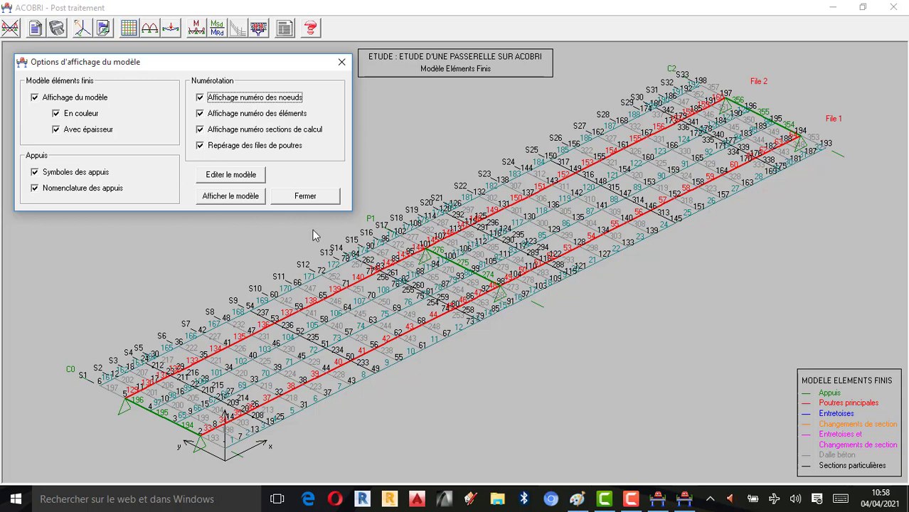
{"action": "left_click", "coordinate": [631, 499]}
{"action": "left_click", "coordinate": [845, 437]}
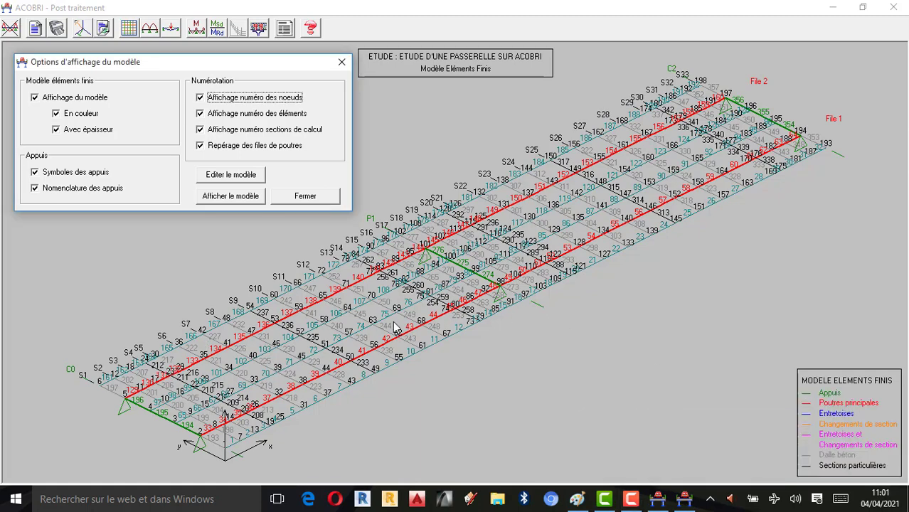
Hide the node numbers and element numbers on the model, and close the model display options.
{"action": "left_click", "coordinate": [203, 100]}
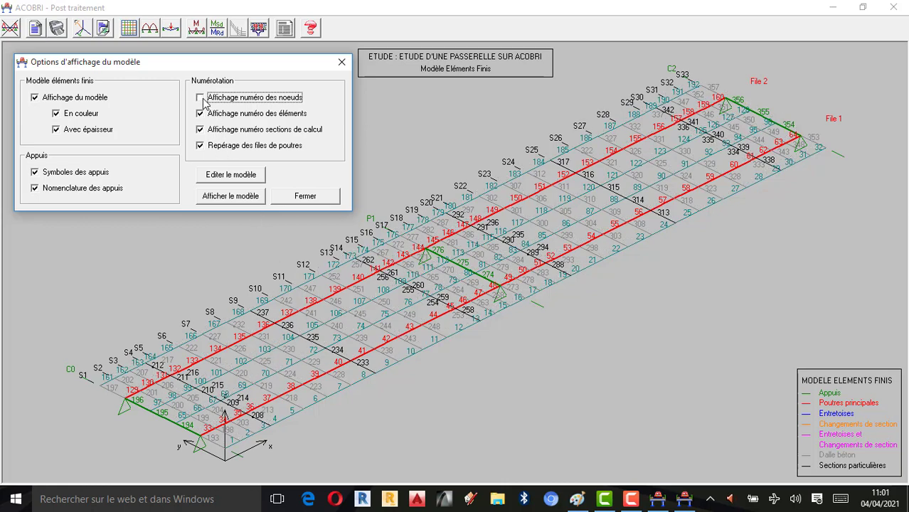
{"action": "left_click", "coordinate": [200, 115]}
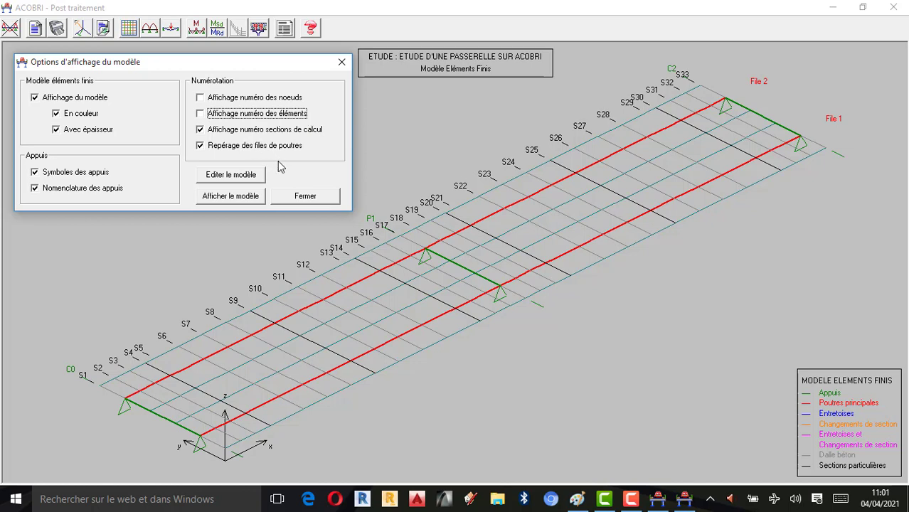
{"action": "left_click", "coordinate": [306, 197]}
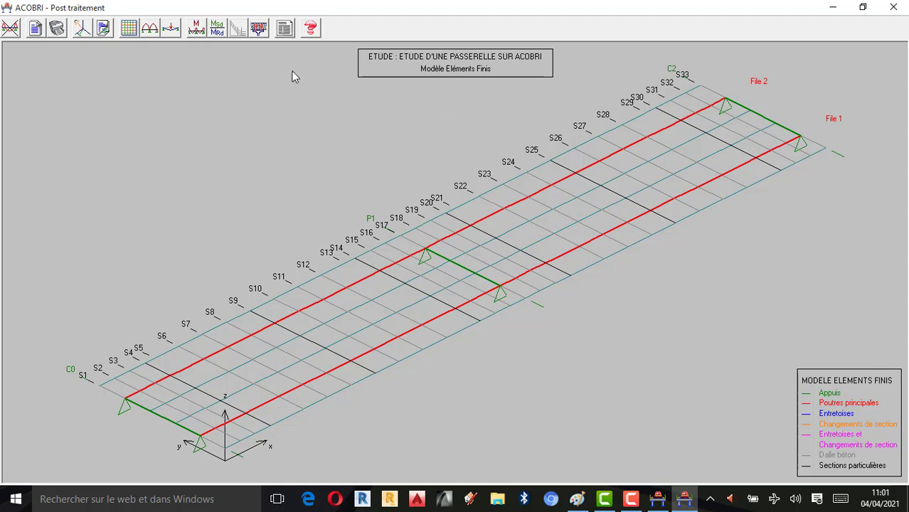
Open the influence line display settings and place them clear of the finite element model.
{"action": "left_click", "coordinate": [150, 29]}
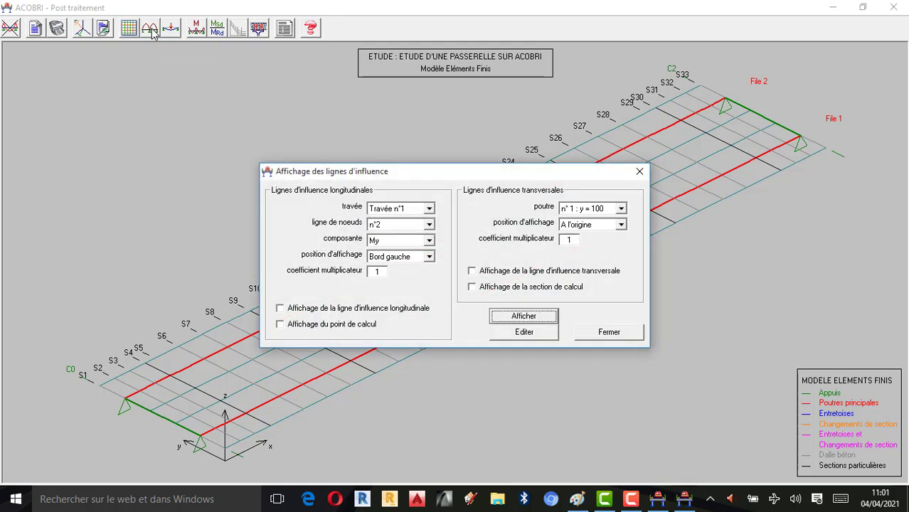
{"action": "left_click_drag", "start_coordinate": [429, 178], "coordinate": [174, 66]}
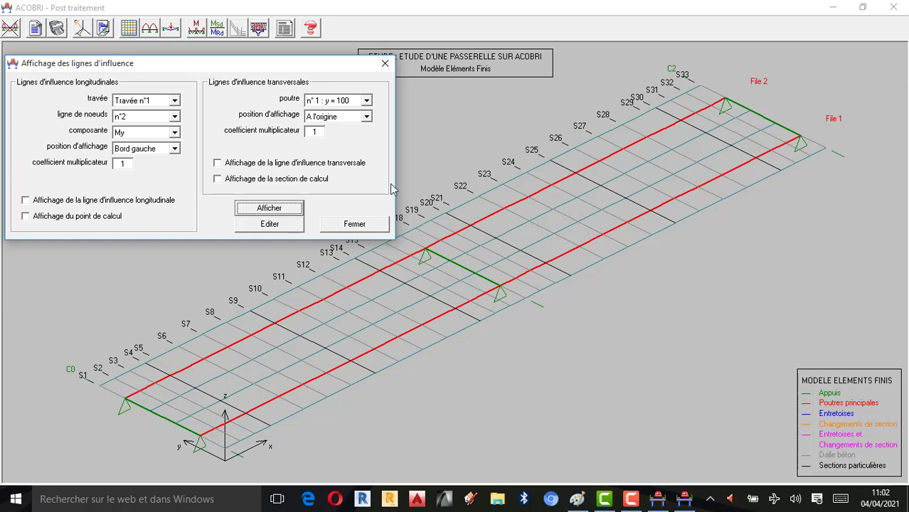
{"action": "left_click", "coordinate": [630, 498]}
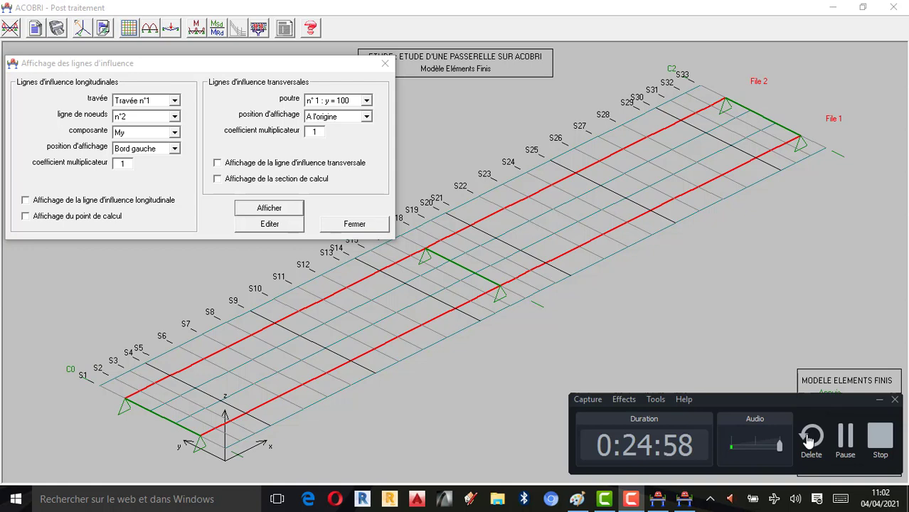
{"action": "left_click", "coordinate": [846, 439]}
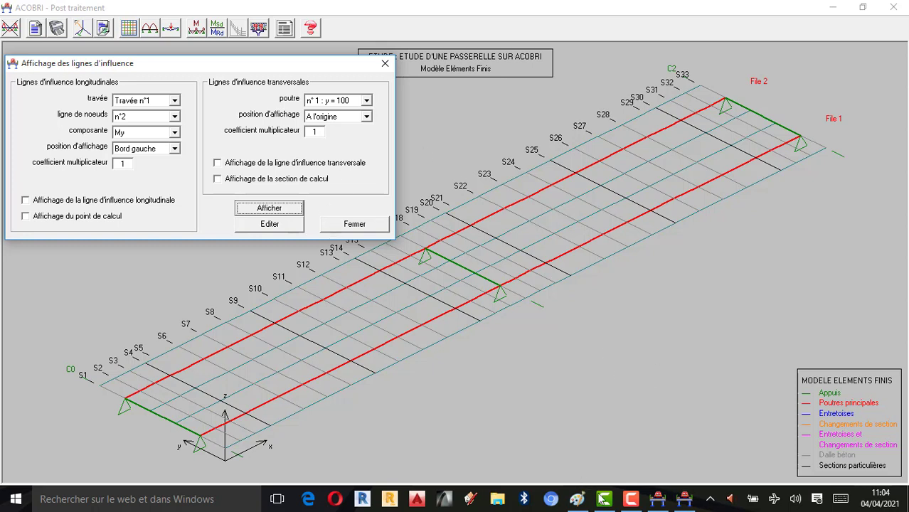
{"action": "left_click", "coordinate": [635, 496]}
{"action": "left_click", "coordinate": [581, 504]}
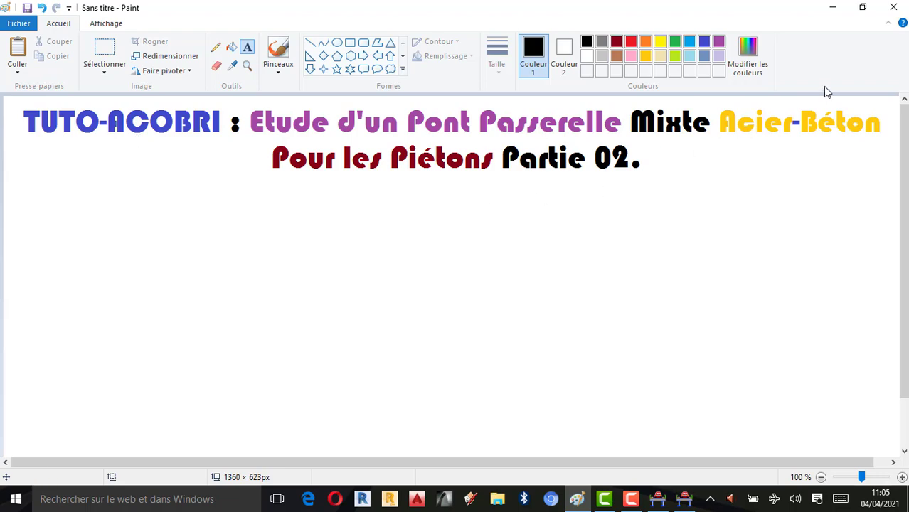
{"action": "left_click", "coordinate": [832, 7]}
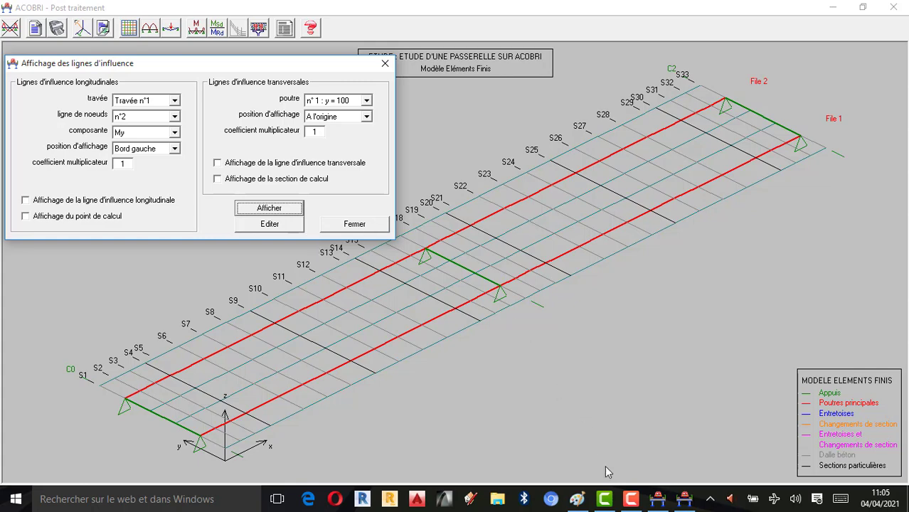
{"action": "left_click", "coordinate": [631, 497]}
{"action": "left_click", "coordinate": [880, 439]}
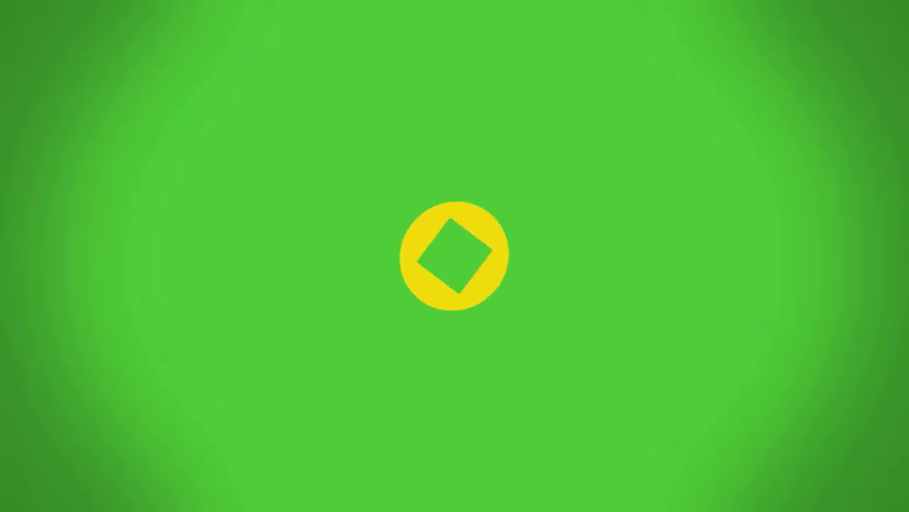